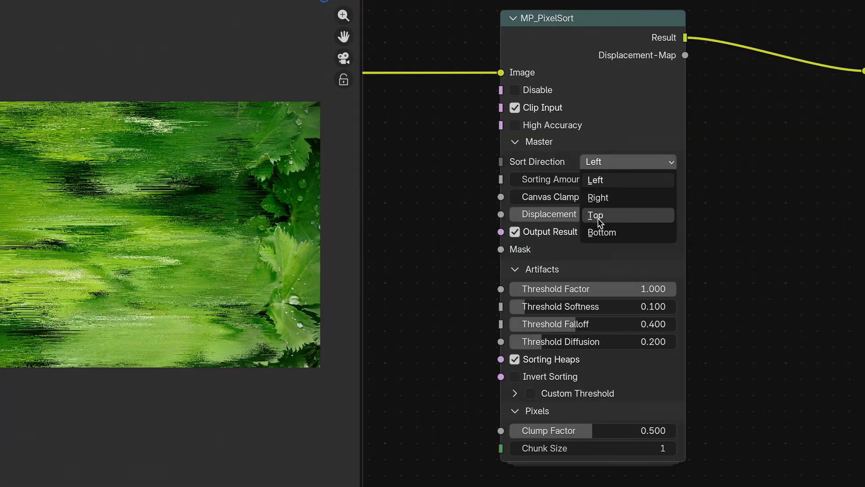
Set PixelSort direction to Bottom, switch KernelCreator to Color cells, and tint MonoHue red
click(602, 232)
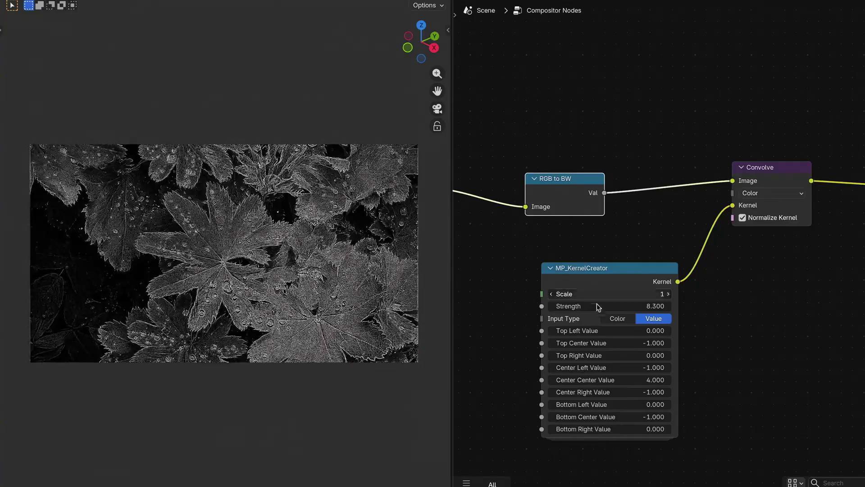
click(618, 318)
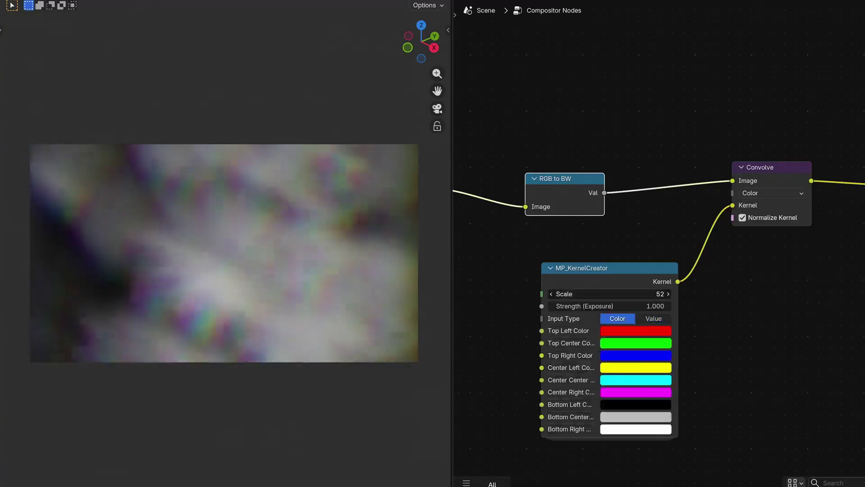
click(636, 355)
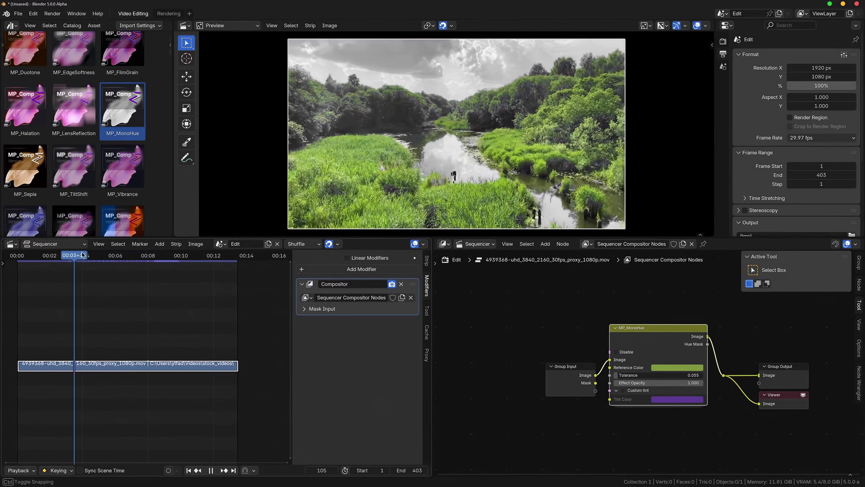
click(624, 391)
click(677, 400)
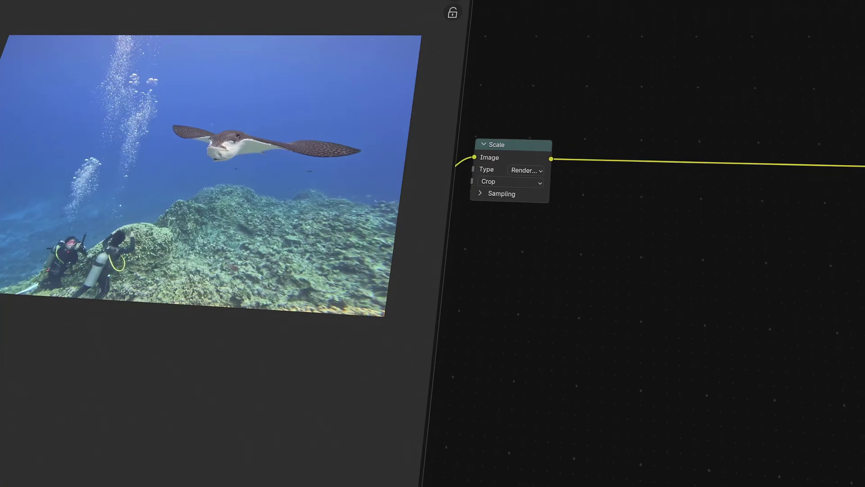
Insert an MP_ASCII node onto the existing link via the 'asc' node search
key(shift+a)
text(asc)
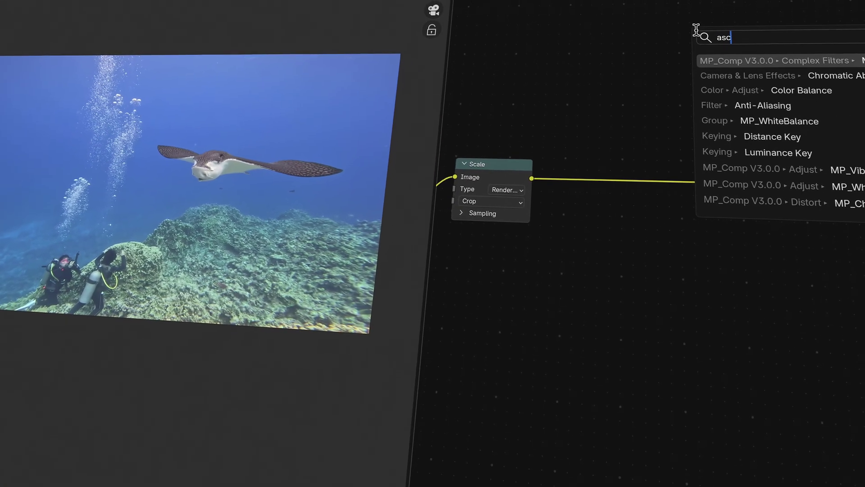
click(826, 60)
click(650, 133)
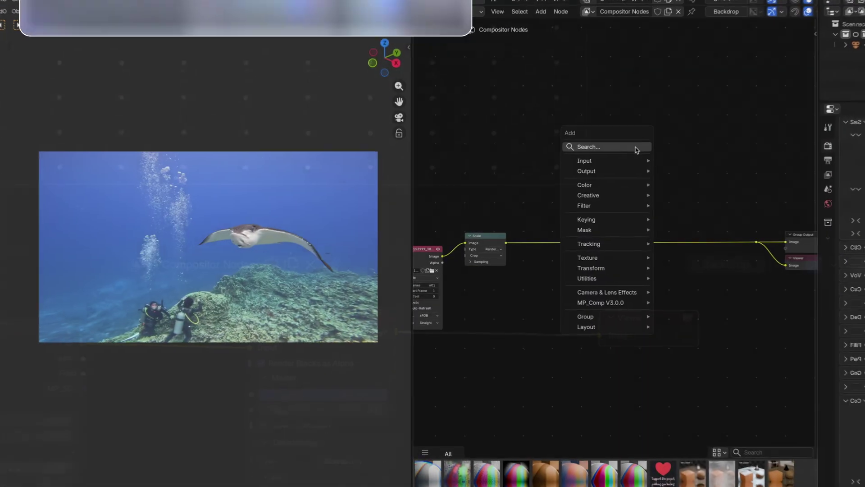
Insert MP_VHS with Signal Clarity about 0.395, then add MP_Corruption on the Scale output link
text(v)
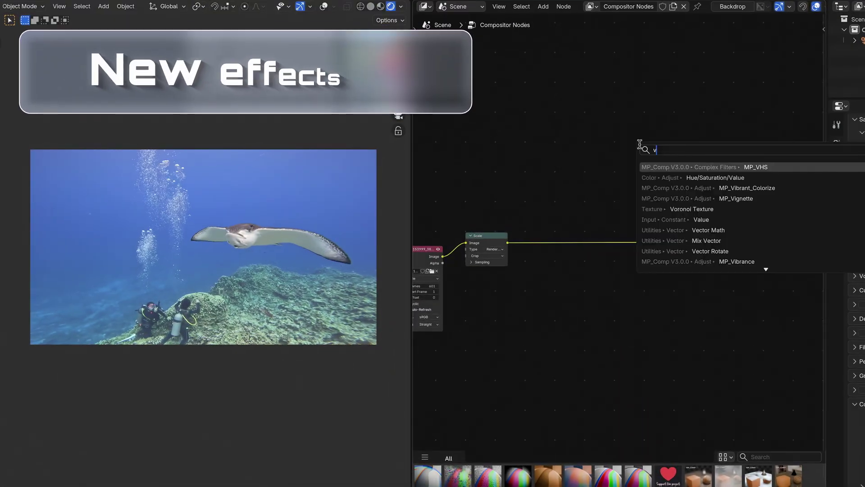
text(hs)
key(Return)
click(612, 189)
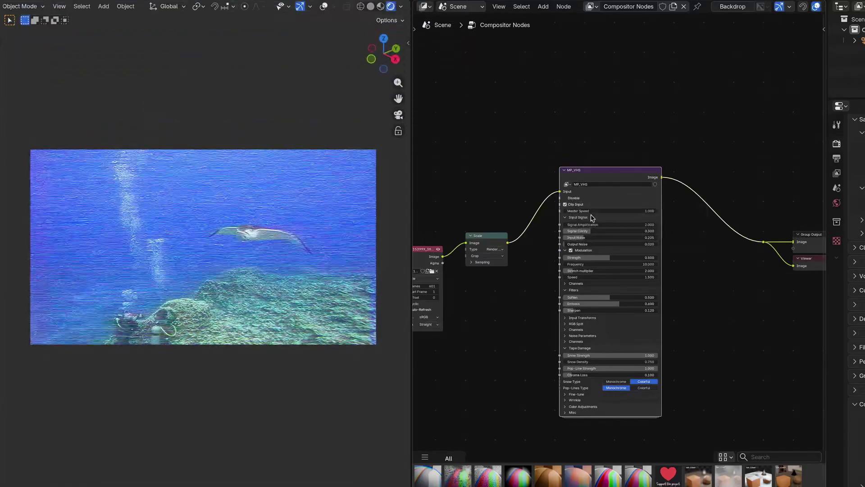
drag(597, 232, 606, 231)
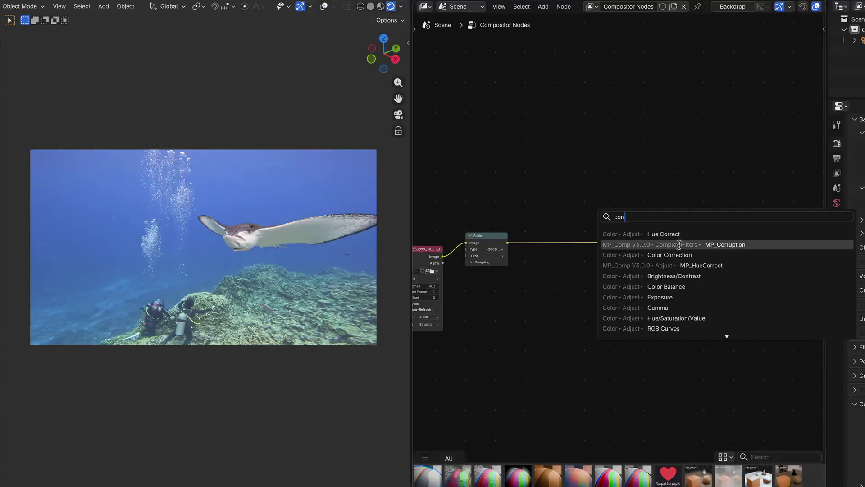
key(Return)
click(560, 220)
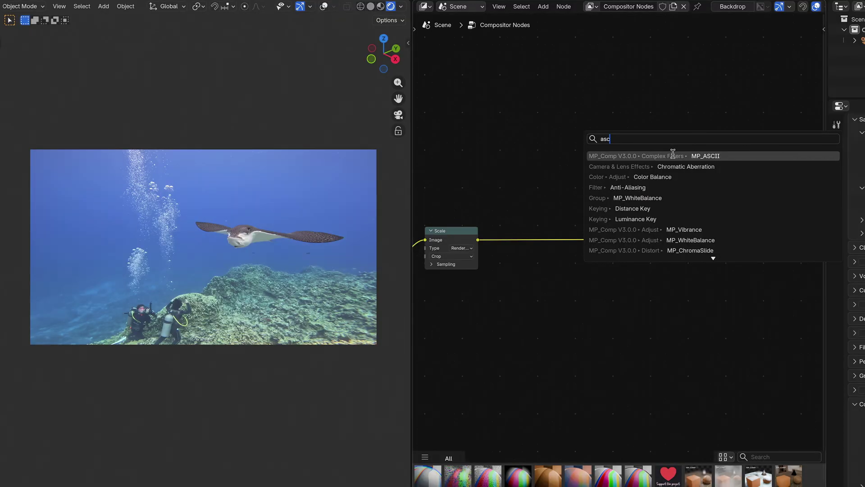
Place MP_ASCII on the Scale output link and set its character set to Binary
click(672, 152)
click(567, 200)
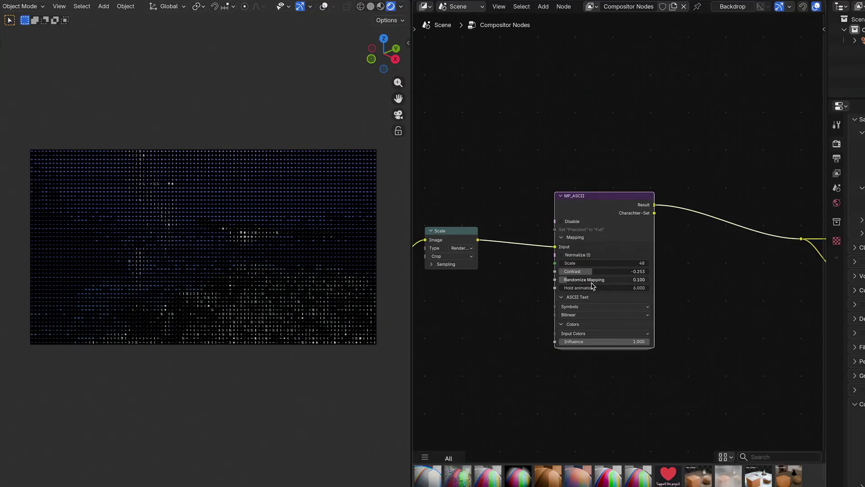
click(590, 307)
click(586, 317)
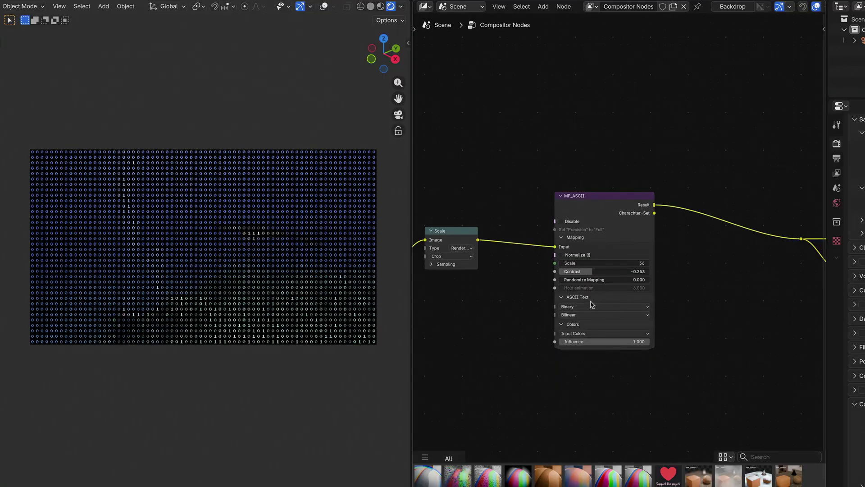
Switch the ASCII character set to Latin, then Numbers, and resize the character cells
click(591, 306)
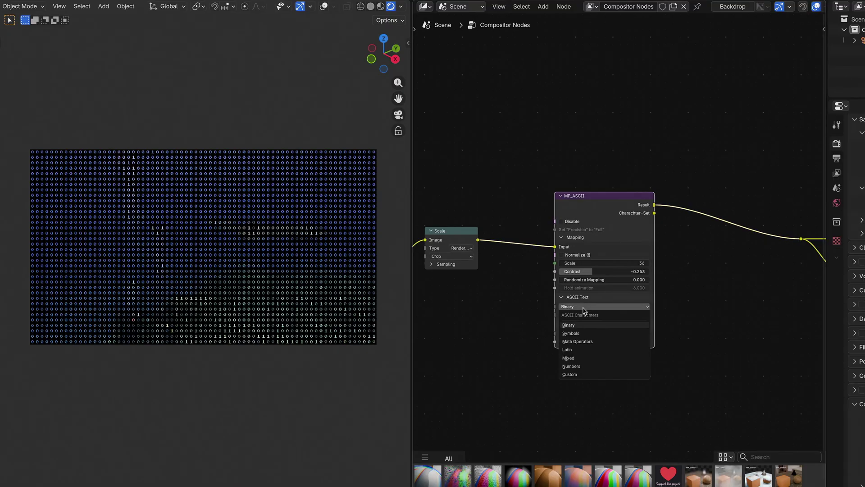
click(582, 355)
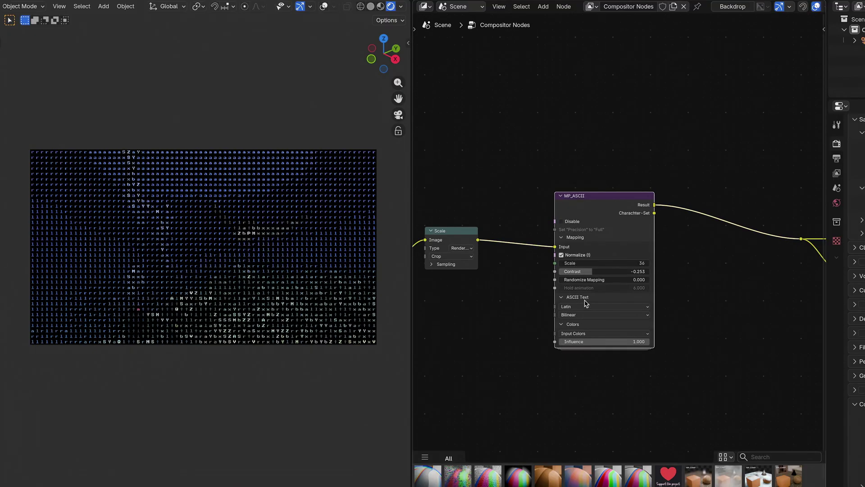
click(587, 311)
click(594, 363)
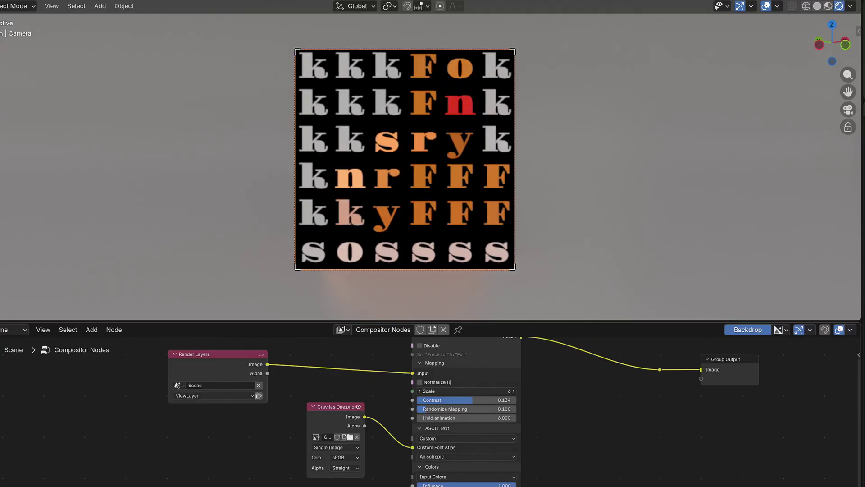
mouse_move(467, 391)
mouse_down()
mouse_move(554, 391)
mouse_move(455, 391)
mouse_move(573, 391)
mouse_move(459, 390)
mouse_move(482, 391)
mouse_up()
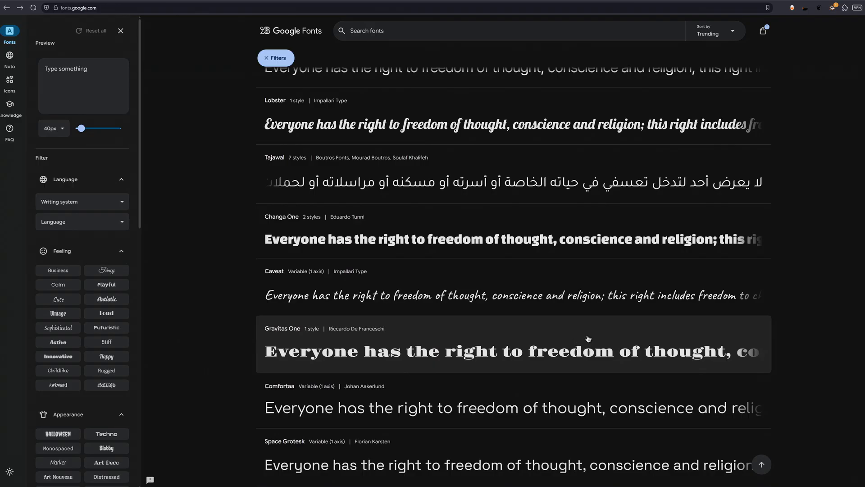
Replace the Font URL with the Gravitas One Google Fonts stylesheet URL
scroll(558, 209, down, 3)
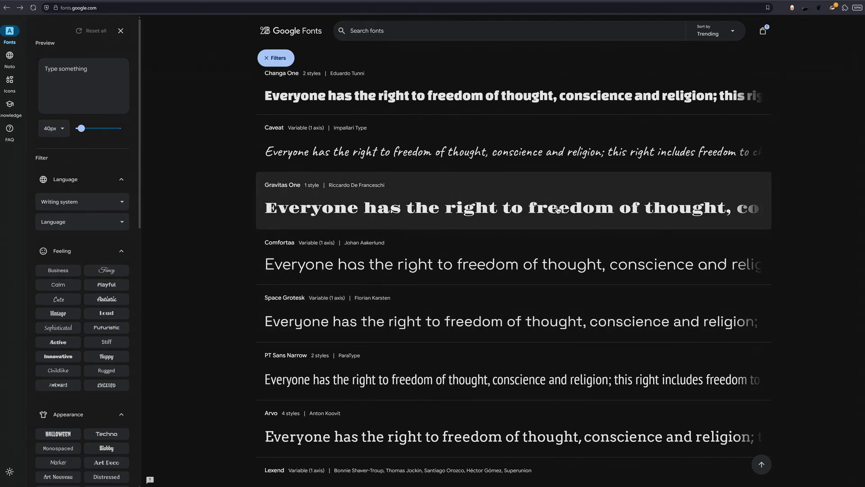
click(565, 209)
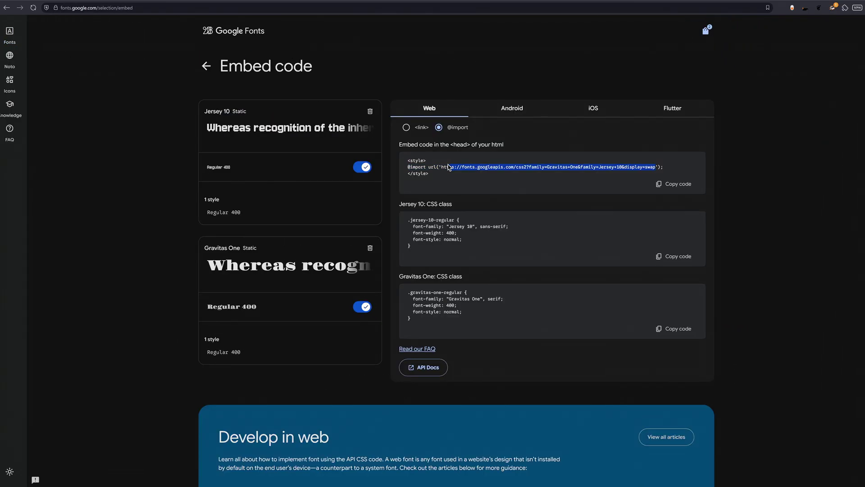
triple_click(341, 53)
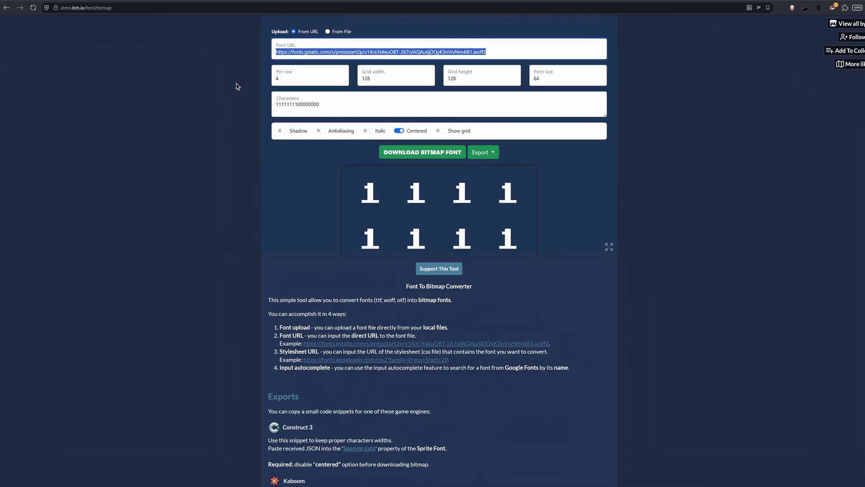
key(ctrl+v)
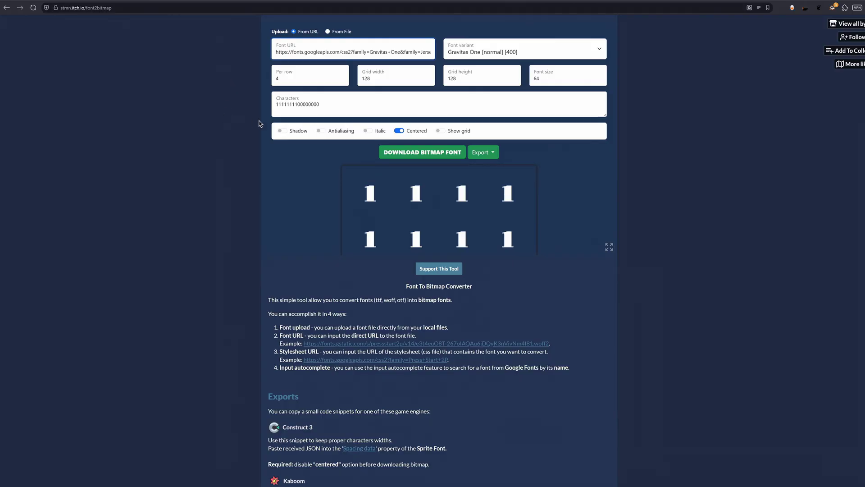
Set the font variant to Gravitas One after briefly trying Jersey 10
click(599, 49)
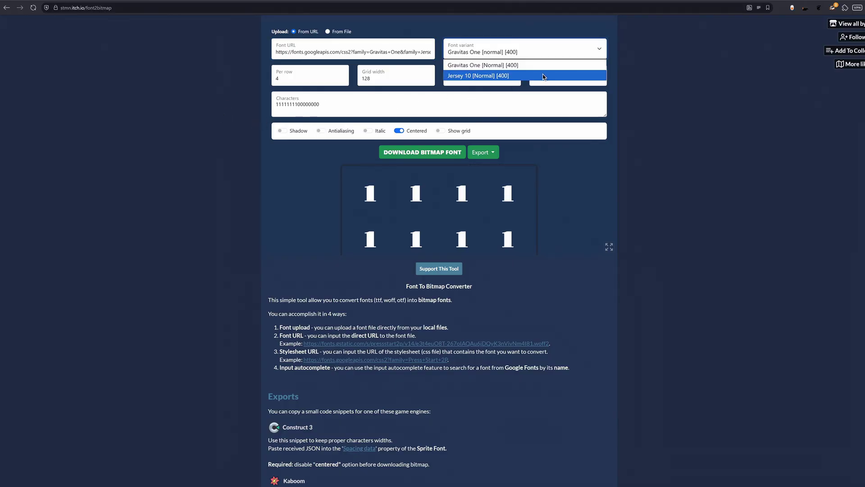
click(557, 75)
click(545, 50)
click(533, 66)
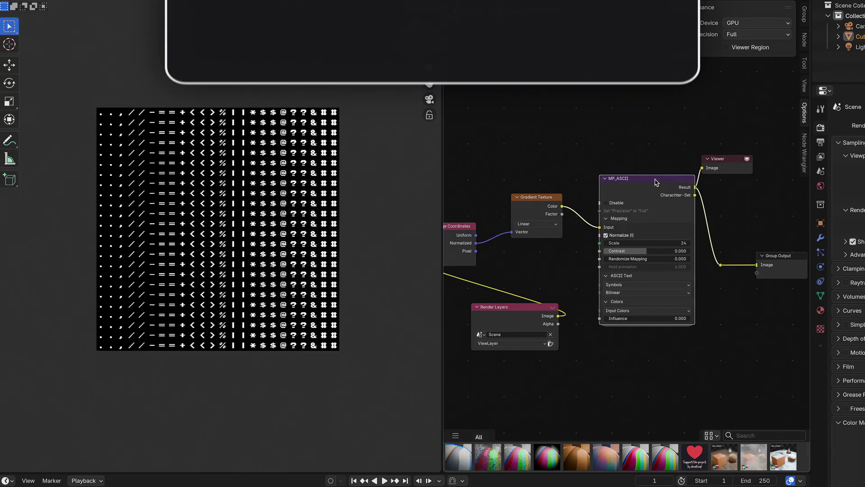
Preview the gradient, wire MP_ASCII's Result into the Viewer, and toggle the effect off and on
ctrl+shift+click(537, 208)
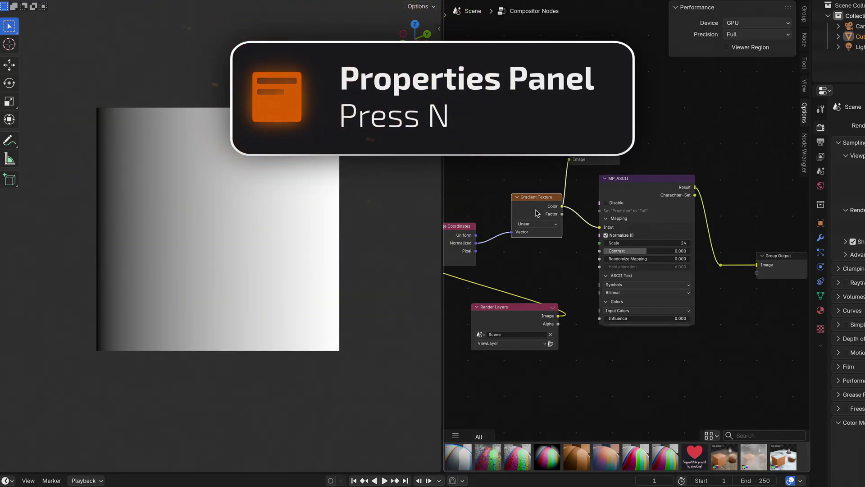
ctrl+shift+click(683, 192)
click(611, 207)
click(611, 206)
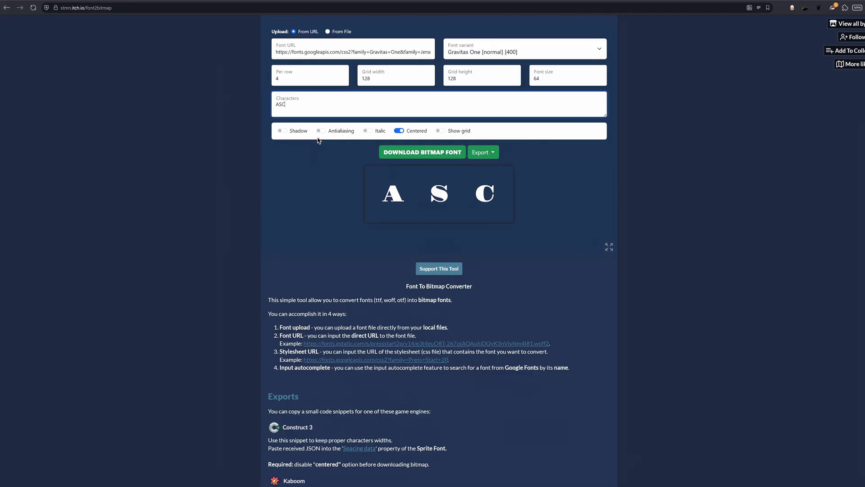
Enter the characters 'AnyFontWorksAnyF' and download the Gravitas One bitmap font sheet
text(I)
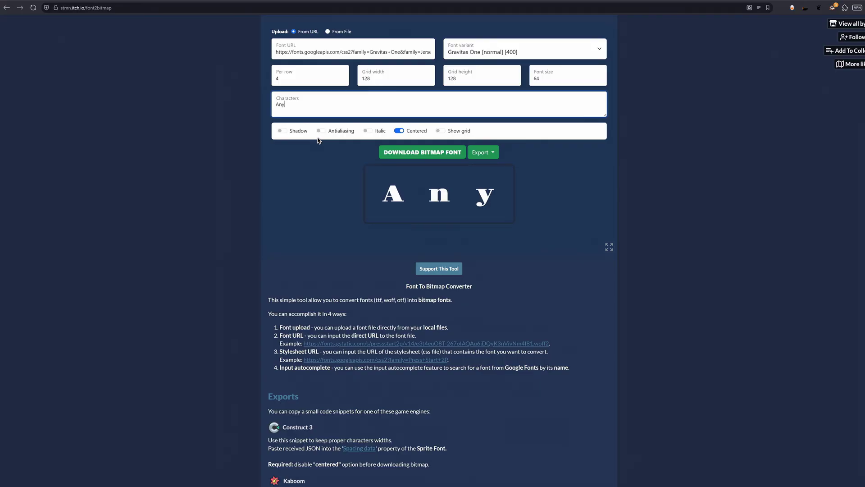
text(Fon)
text(tWorksAnyF)
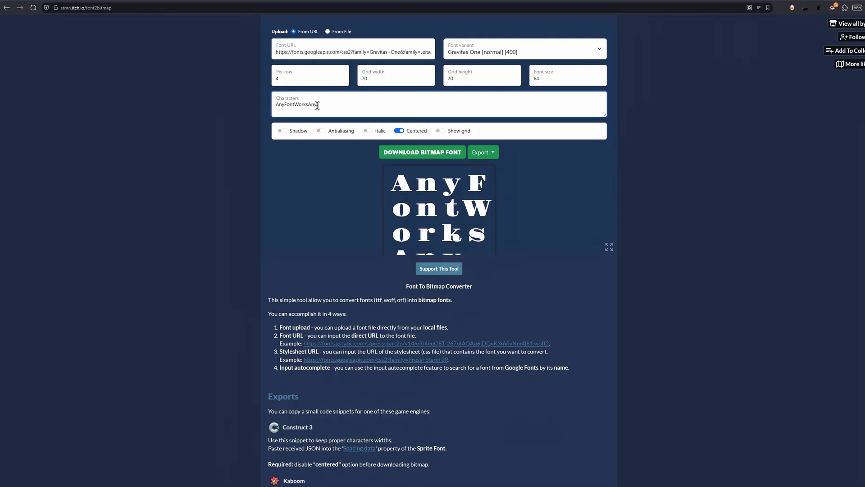
click(445, 152)
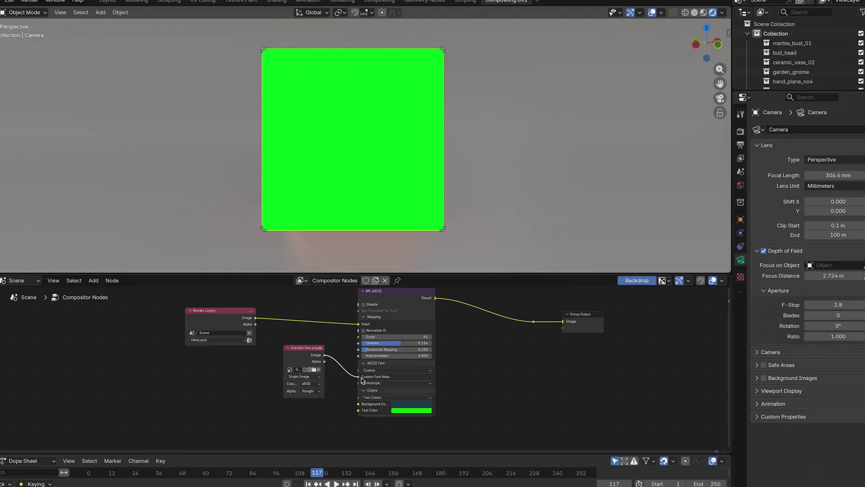
Adjust the ASCII Scale and set compositor precision to Full after comparing with Auto
scroll(415, 380, up, 1)
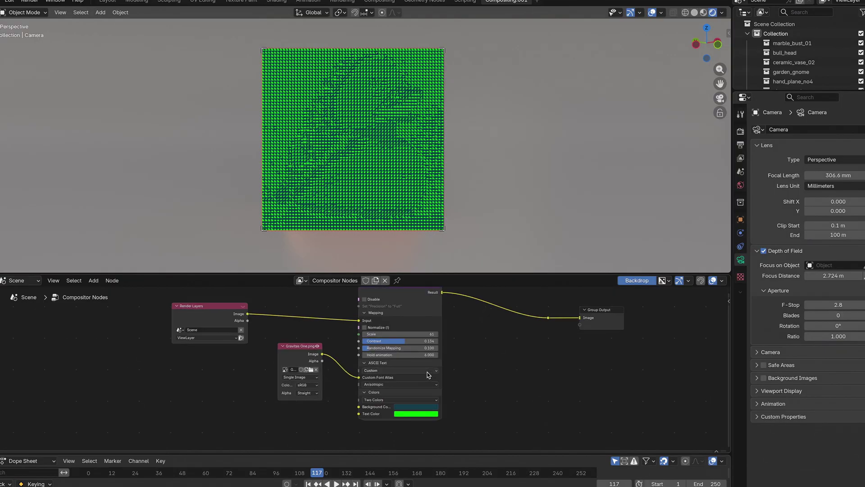
drag(418, 332, 396, 333)
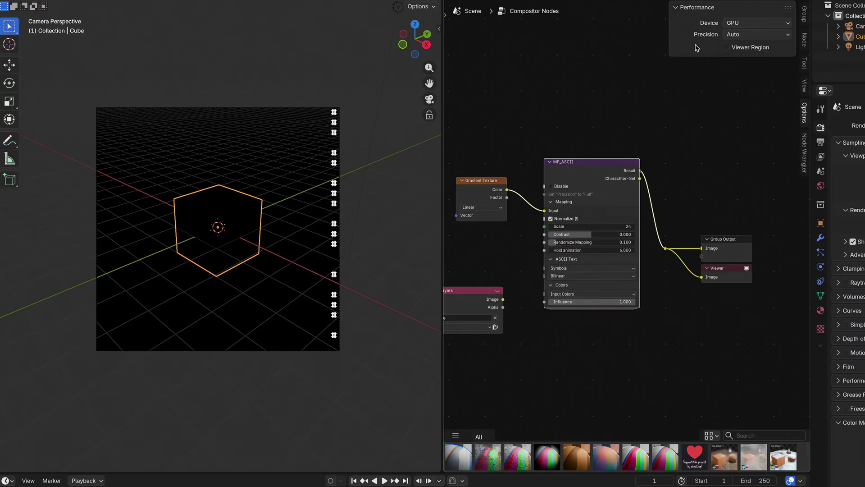
click(746, 38)
click(743, 57)
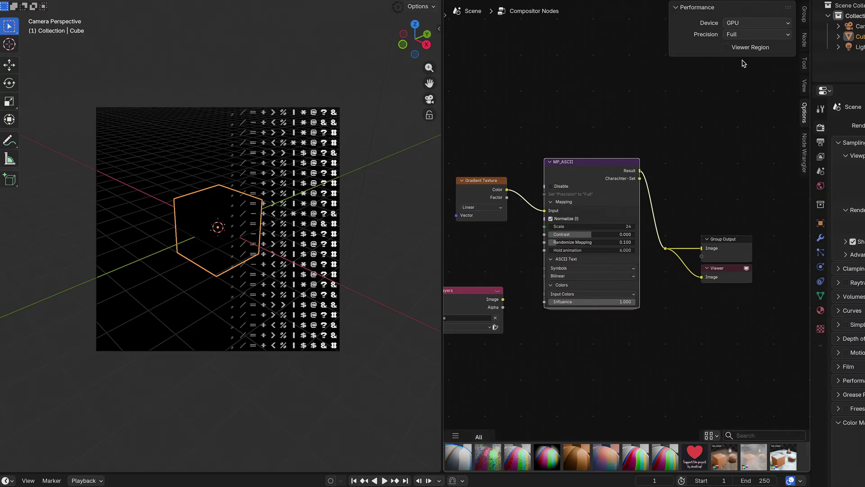
click(757, 34)
click(755, 47)
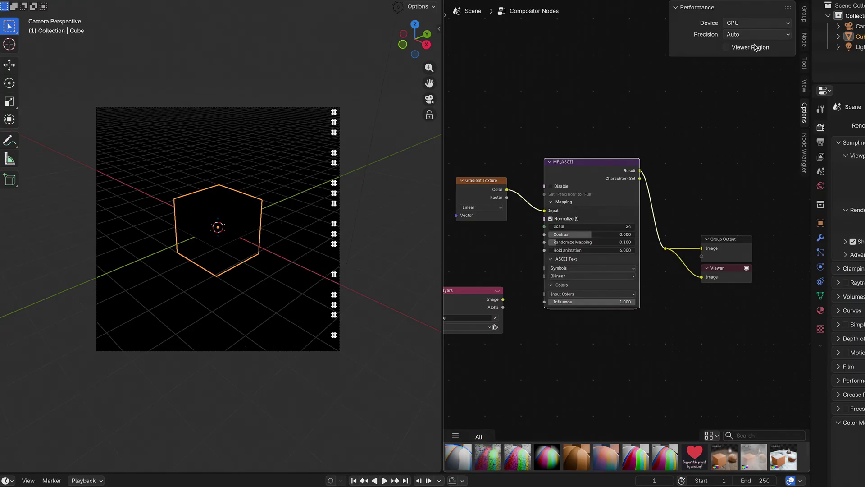
click(756, 36)
click(746, 60)
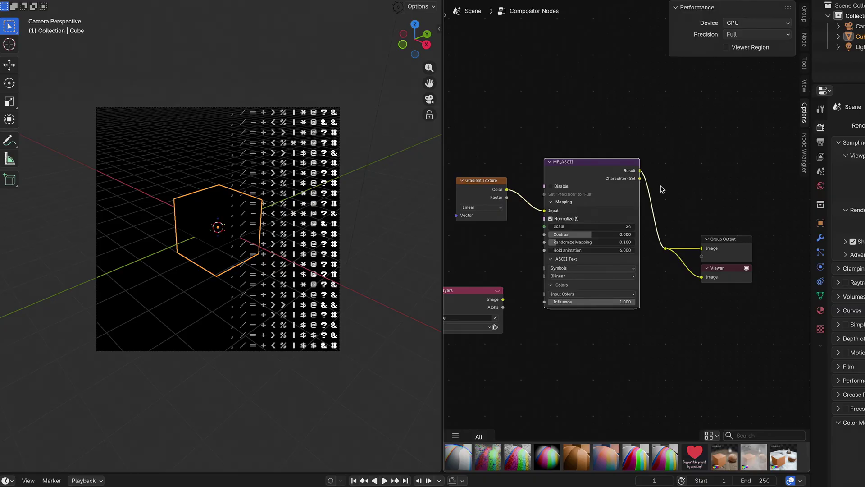
Toggle the MP_ASCII effect off and on, then pan to reveal the input nodes
click(562, 187)
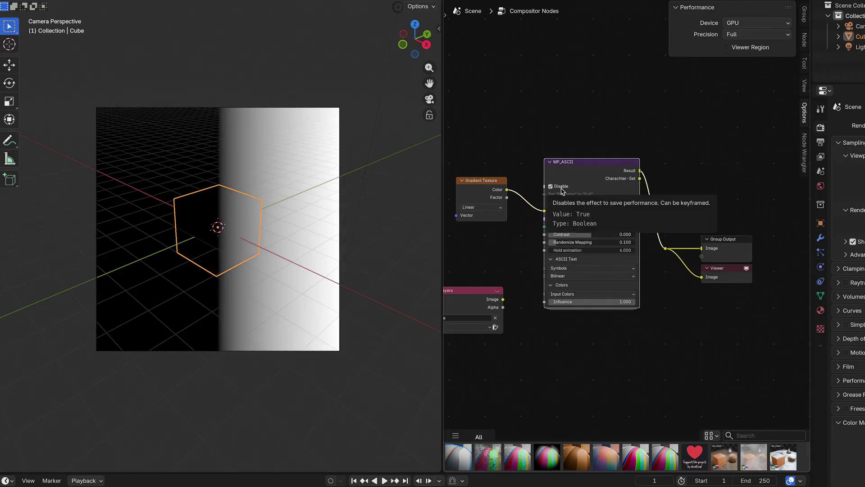
click(562, 186)
middle_drag(482, 175, 659, 192)
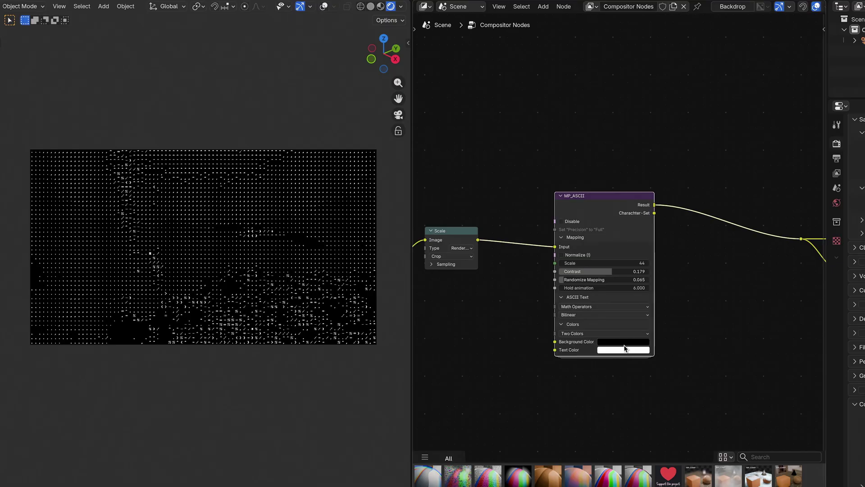
Shift the ASCII text colour's hue, then set Colors to Random per Instance
click(621, 350)
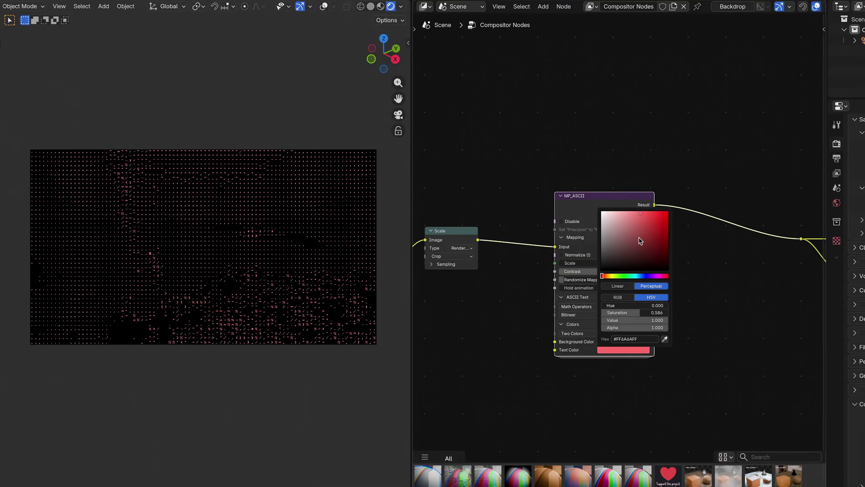
mouse_move(628, 276)
mouse_down()
mouse_move(645, 276)
mouse_move(636, 276)
mouse_up()
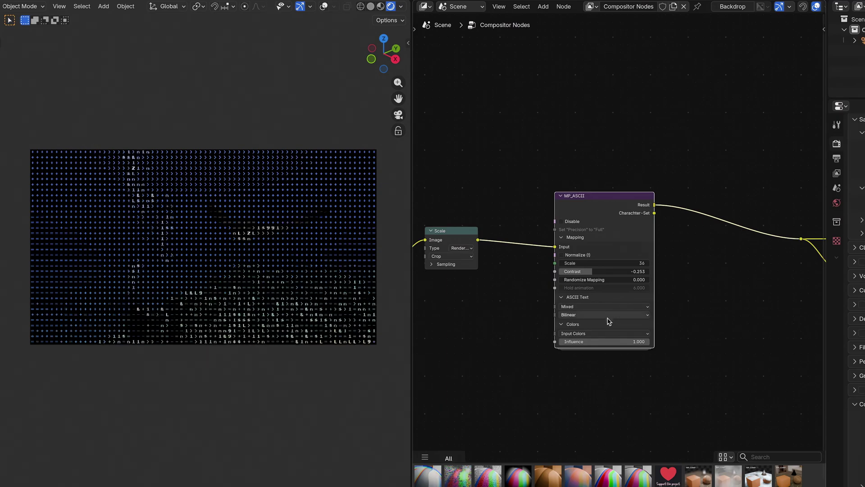
click(609, 334)
click(595, 360)
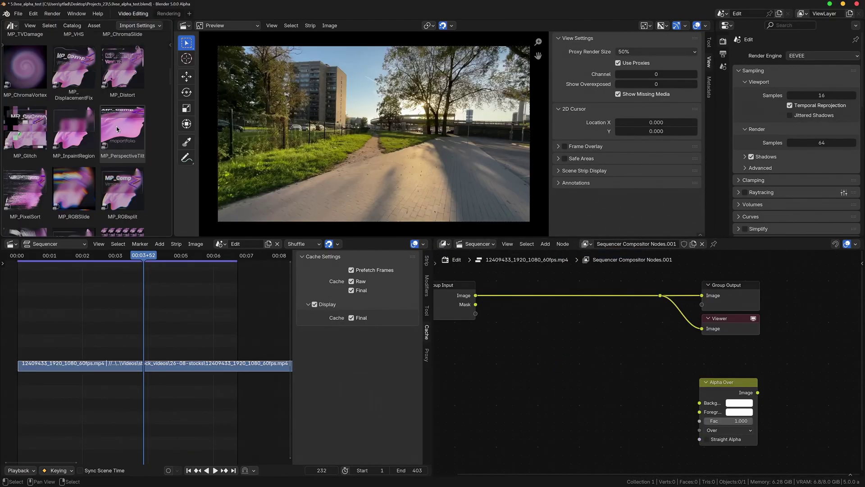
Add MP_PerspectiveTilt and adjust Tilt, then set MP_Mirror to -180° with Image Offset Y -0.420
drag(122, 131, 523, 290)
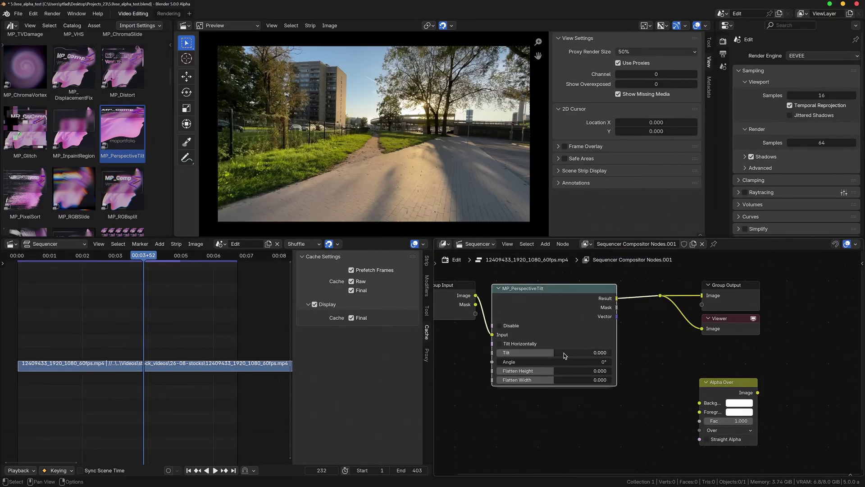
drag(564, 355, 532, 374)
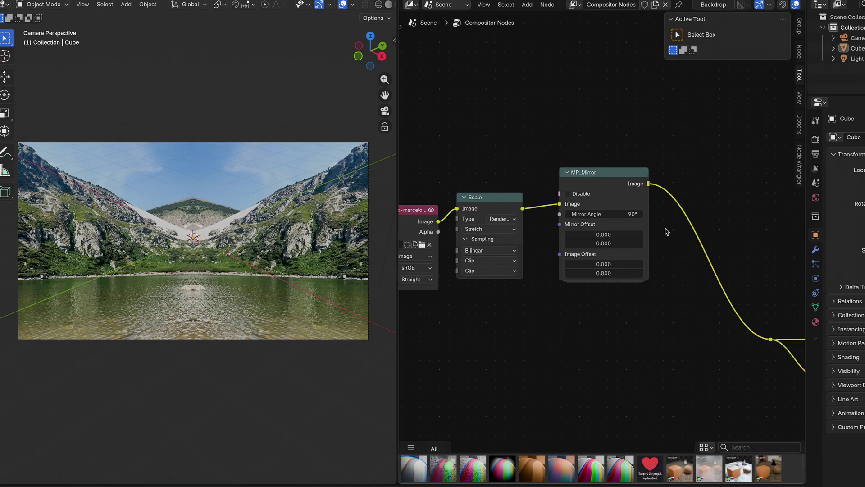
drag(609, 214, 541, 214)
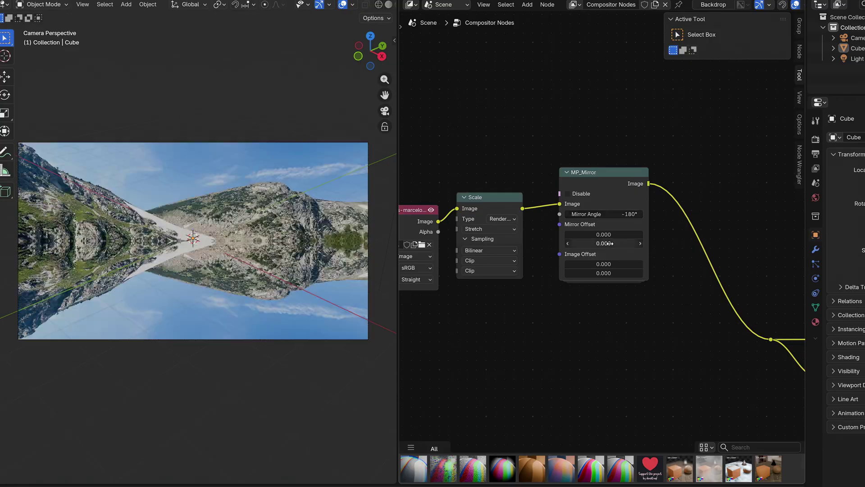
drag(604, 244, 568, 273)
key(BackSpace)
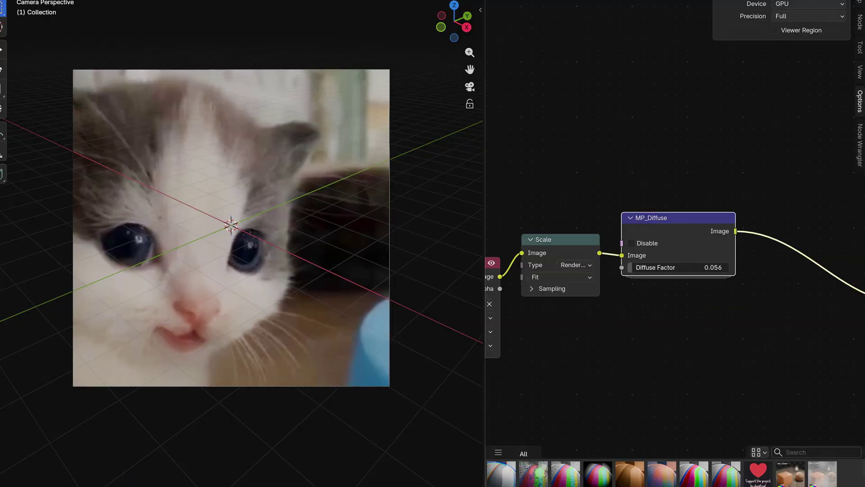
Drag MP_Diffuse's Diffuse Factor up and down to dissolve the kitten photo into grain
mouse_move(648, 267)
mouse_down()
mouse_move(722, 267)
mouse_move(634, 267)
mouse_up()
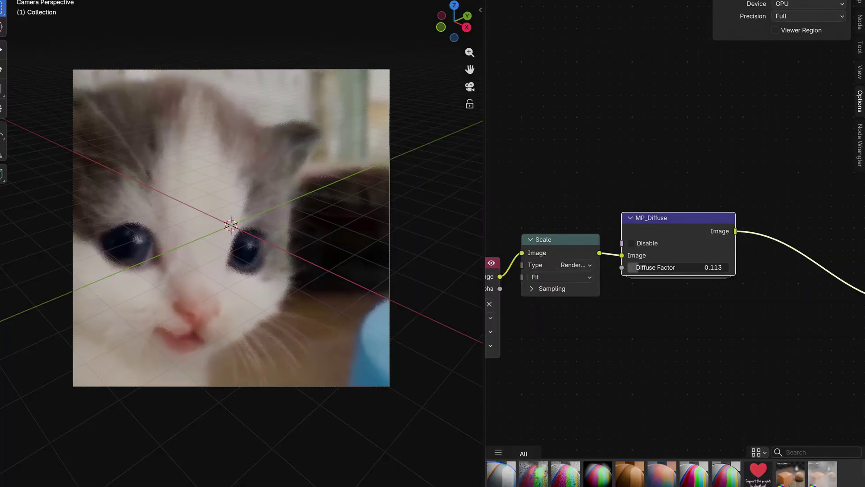
mouse_move(650, 270)
mouse_down()
mouse_move(680, 269)
mouse_move(635, 270)
mouse_up()
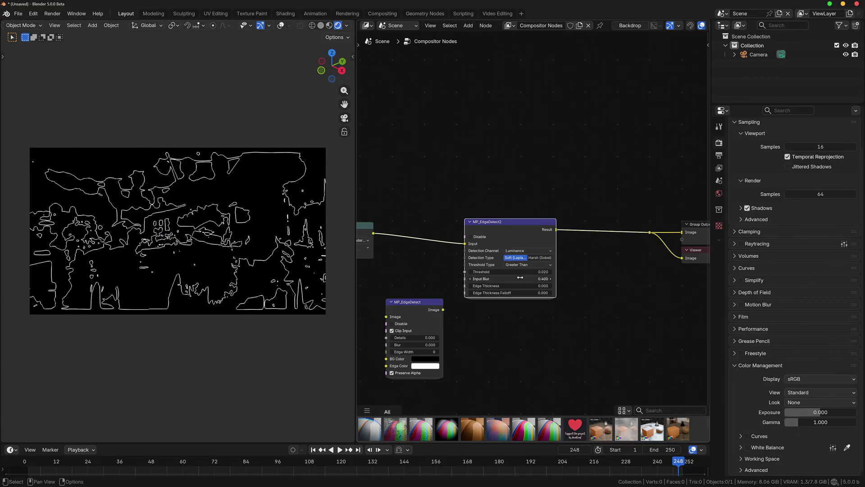
Raise the MP_EdgeDetect2 threshold, disable the node, and preview the Scale output in a Viewer
drag(513, 273, 531, 273)
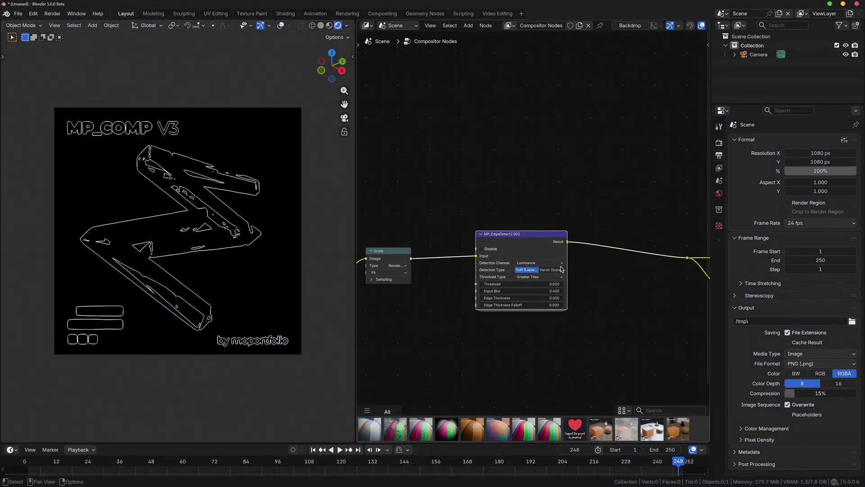
drag(521, 284, 552, 284)
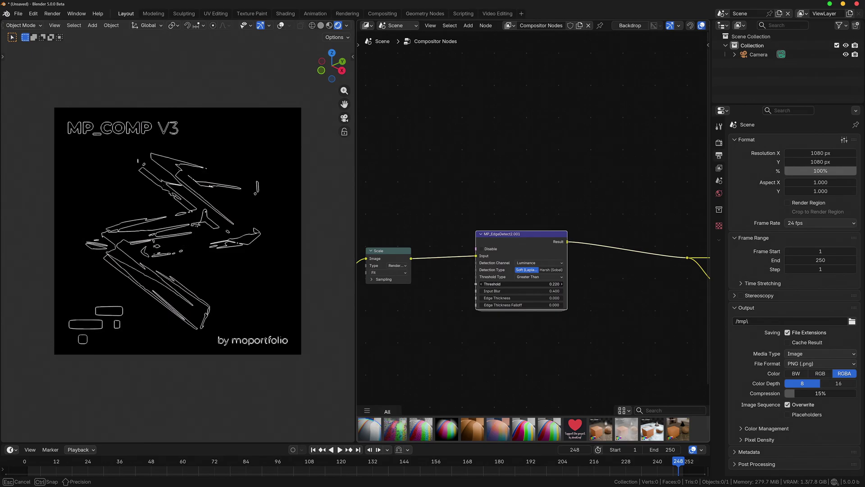
click(491, 251)
key(ctrl+v)
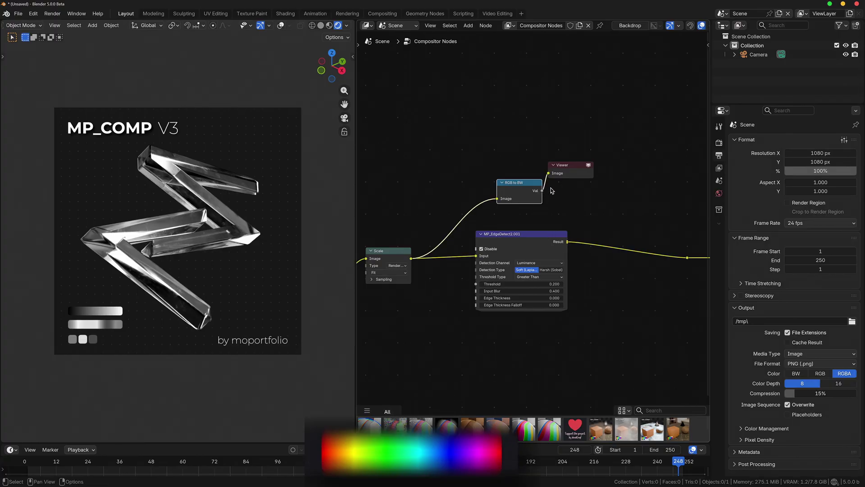
Add a Separate Color node above RGB to BW and feed it the Scale output
drag(519, 190, 491, 159)
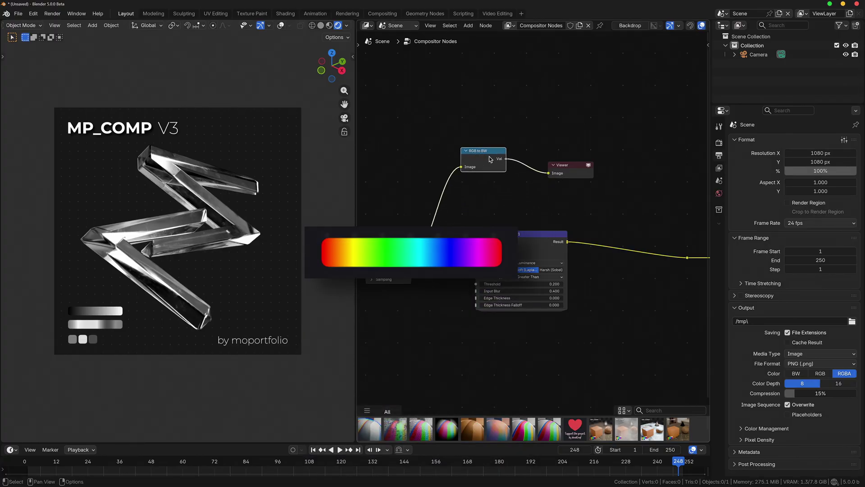
key(shift+a)
key(Escape)
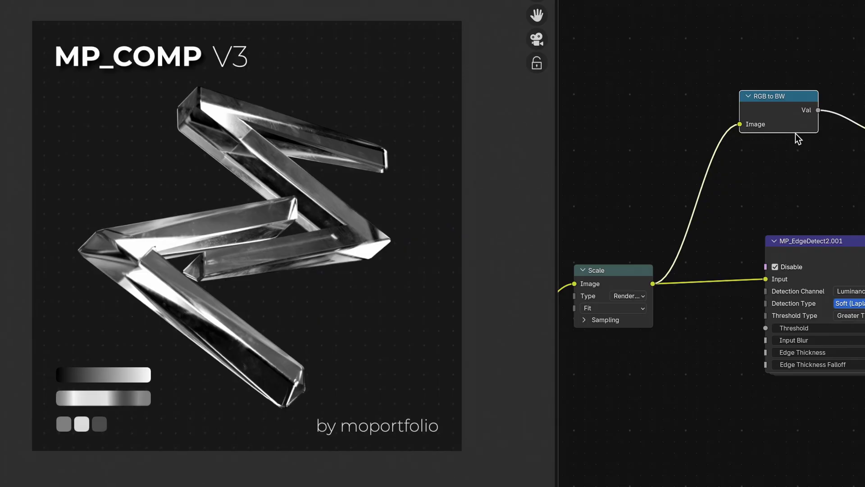
key(shift+a)
text(sep)
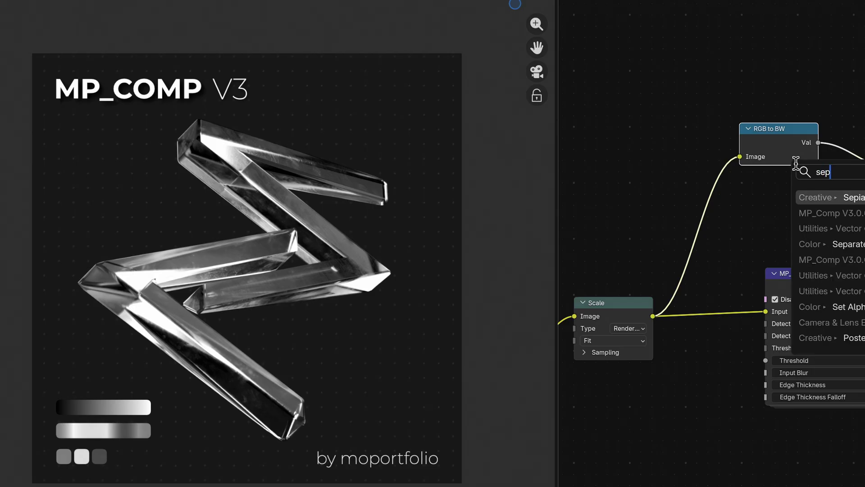
text(ara)
key(Return)
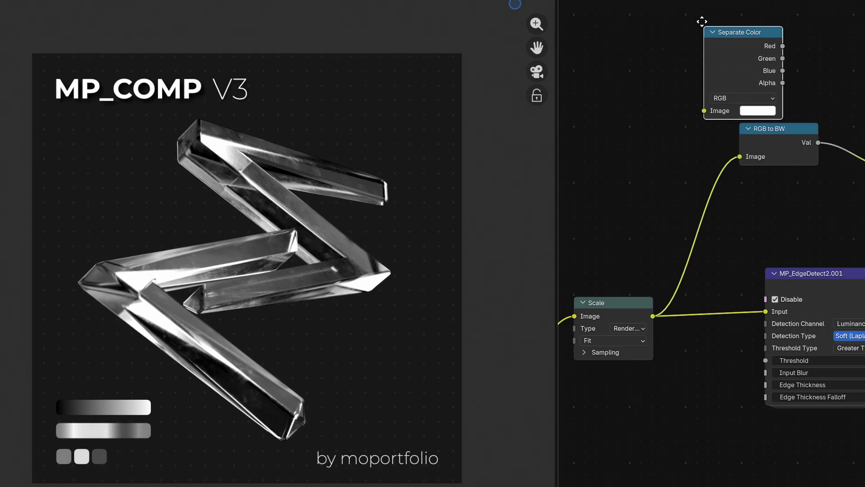
drag(653, 316, 738, 96)
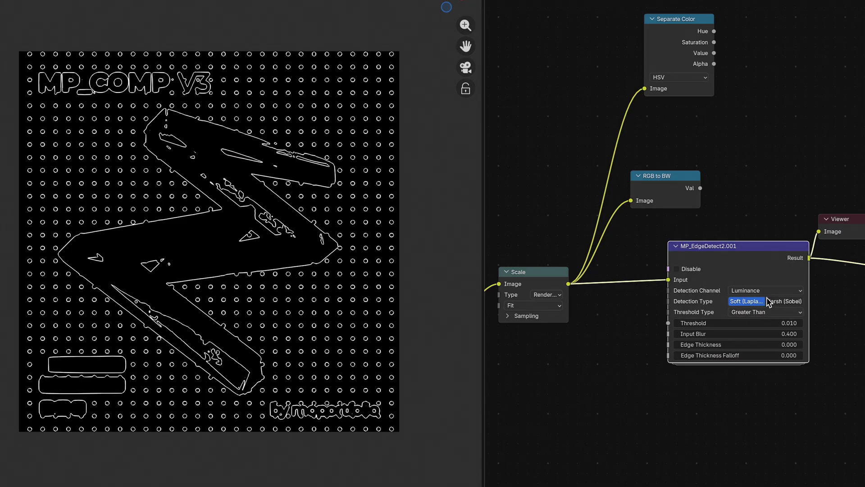
Set edge detection to the Saturation channel, raise its threshold, and preview Saturation and Value outputs
click(770, 289)
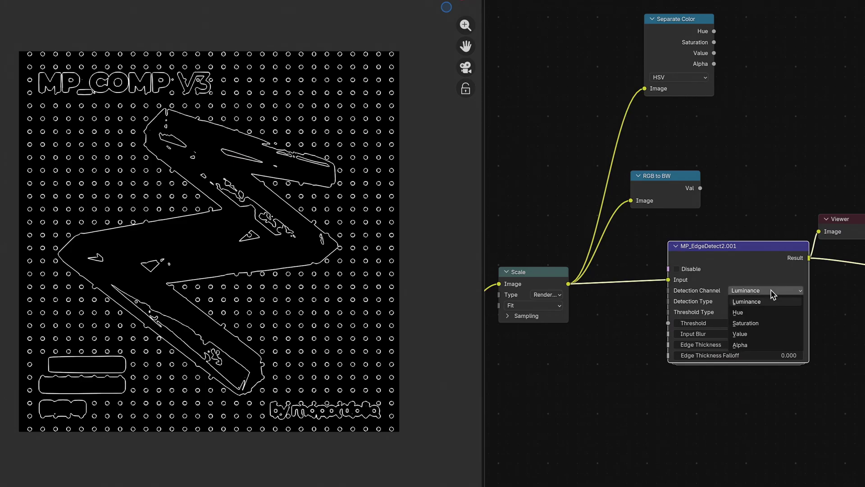
click(761, 323)
drag(761, 323, 793, 323)
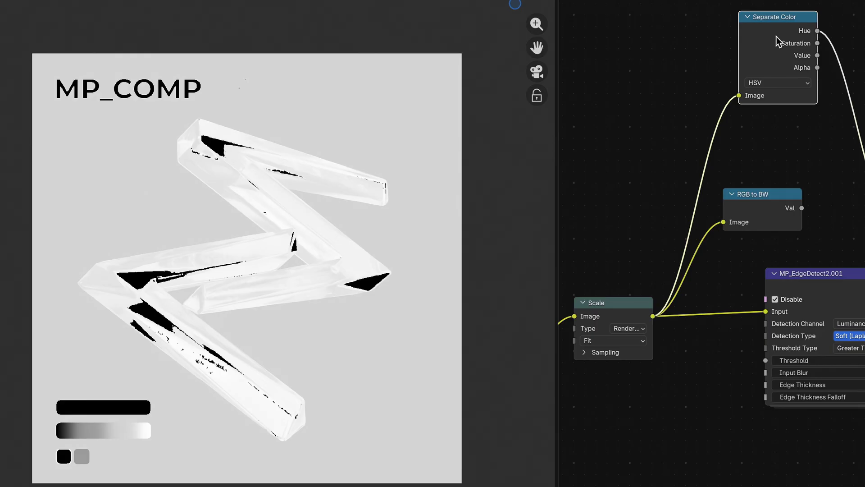
ctrl+shift+click(776, 37)
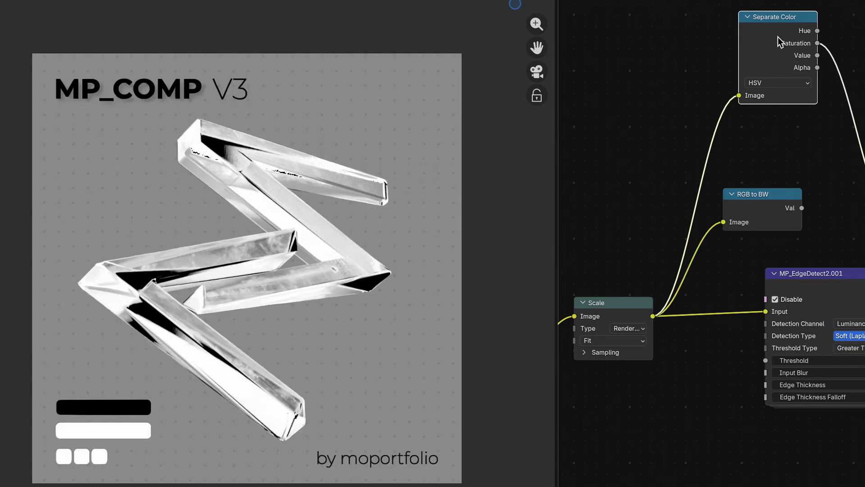
ctrl+shift+click(779, 44)
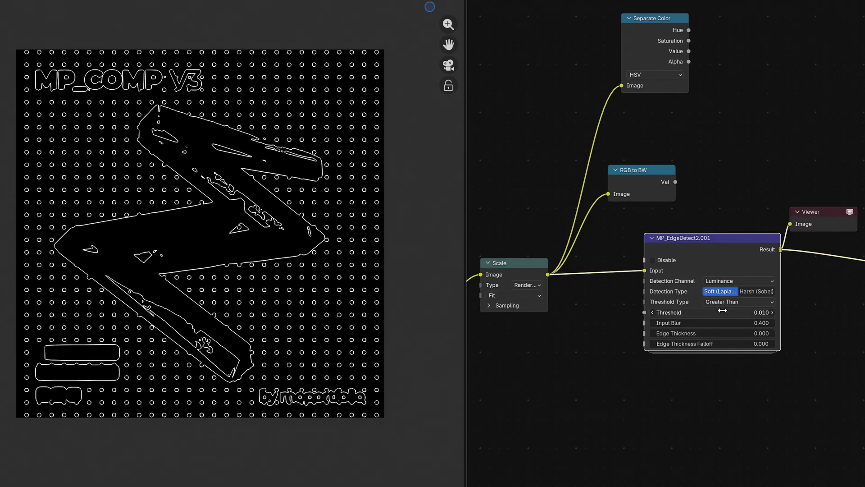
Compare Saturation and Value edge detection with a higher threshold, settling on Saturation
click(739, 280)
click(721, 293)
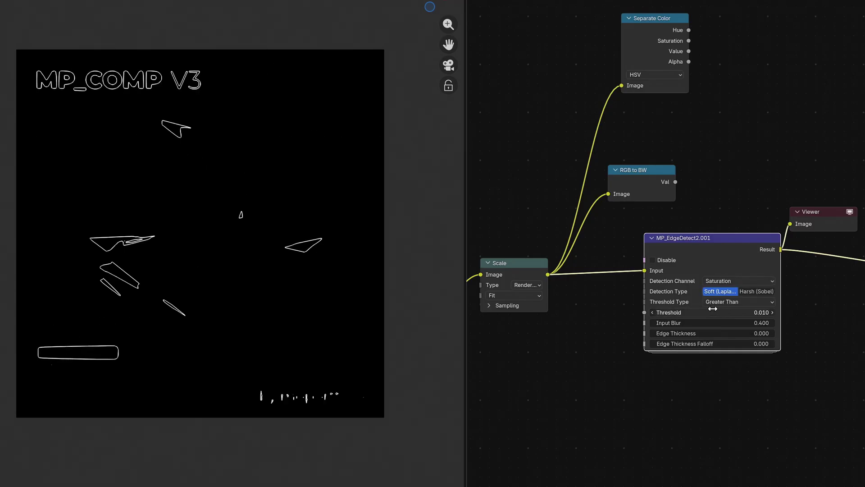
drag(713, 309, 739, 324)
click(726, 280)
click(729, 330)
click(739, 280)
click(725, 293)
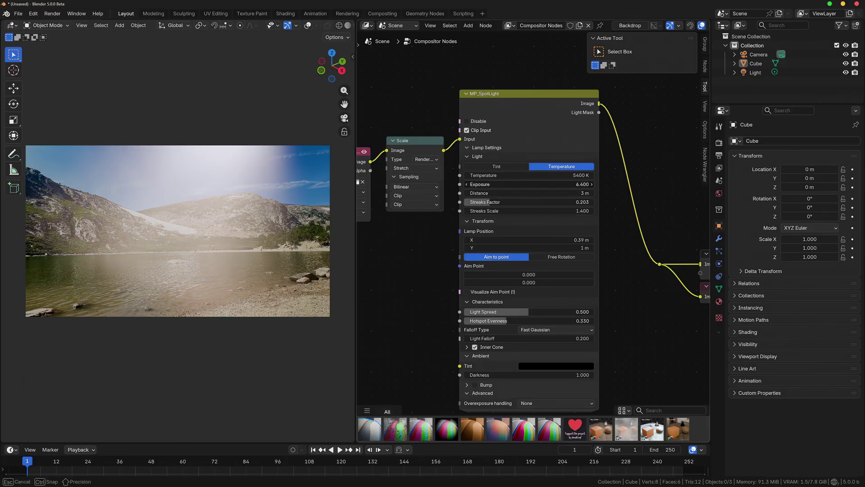
Move the MP_SpotLight lamp right and down and switch it to Free Rotation
drag(518, 240, 524, 270)
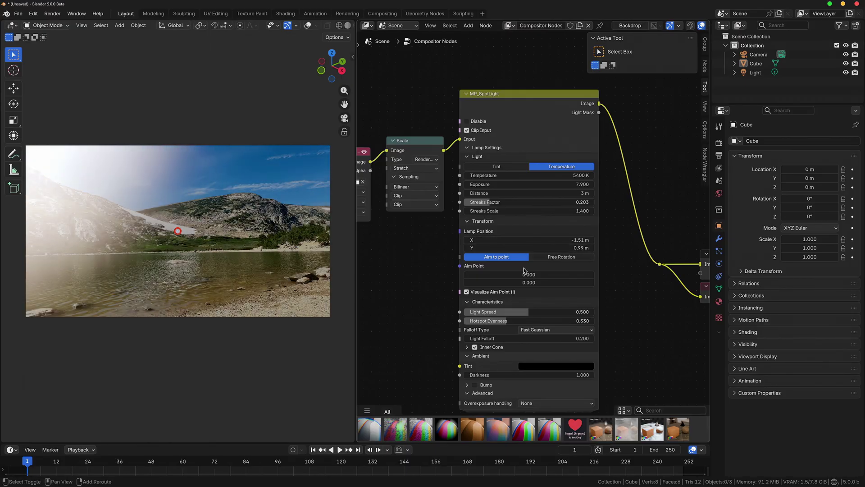
mouse_move(550, 240)
mouse_down()
mouse_move(576, 239)
mouse_move(513, 247)
mouse_move(587, 239)
mouse_move(554, 247)
mouse_move(545, 261)
mouse_move(541, 240)
mouse_move(550, 248)
mouse_move(540, 247)
mouse_up()
click(544, 256)
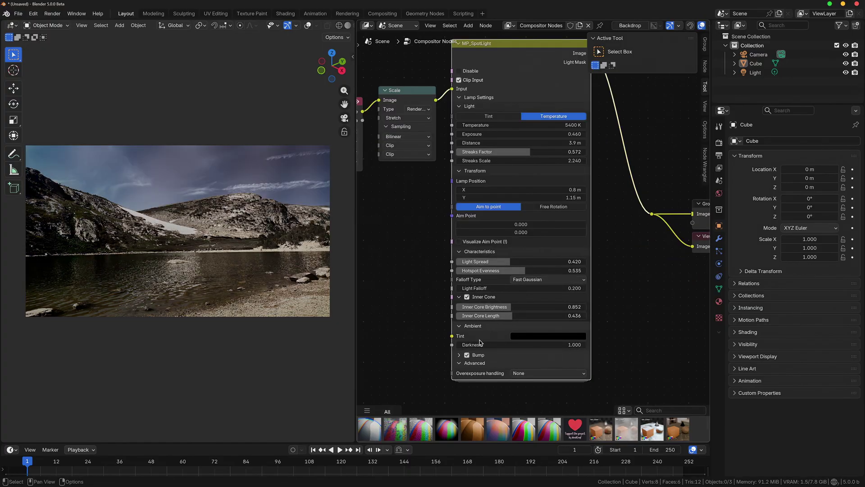
Lower the spotlight's ambient darkness, raise its exposure, and move the lamp left
drag(541, 345, 491, 344)
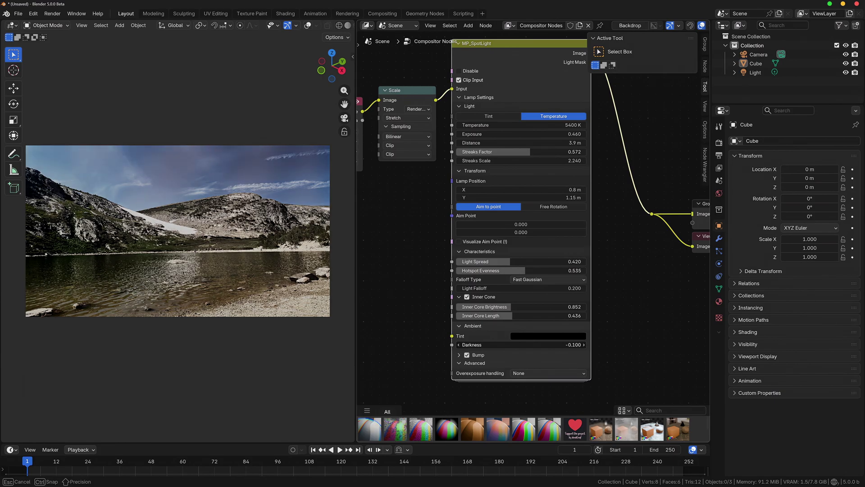
drag(521, 134, 563, 134)
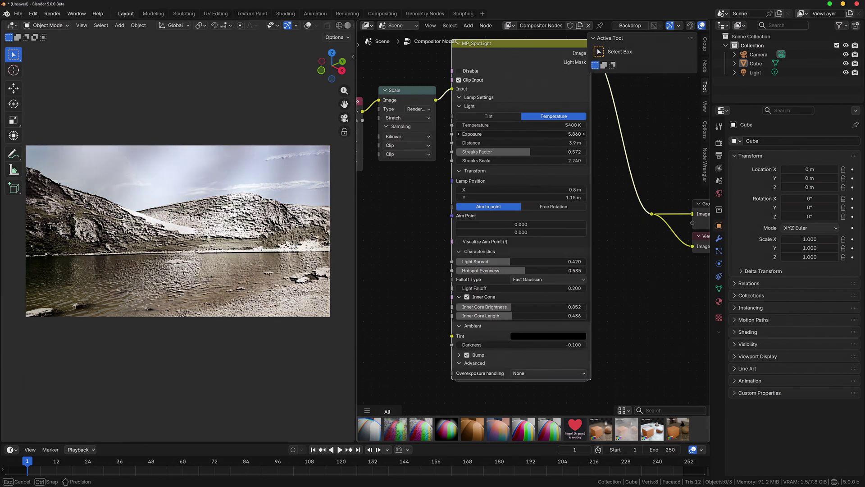
drag(532, 189, 469, 189)
Tune bump factor, inner core length and hotspot evenness, and shrink Streaks Scale to 1.100
click(499, 359)
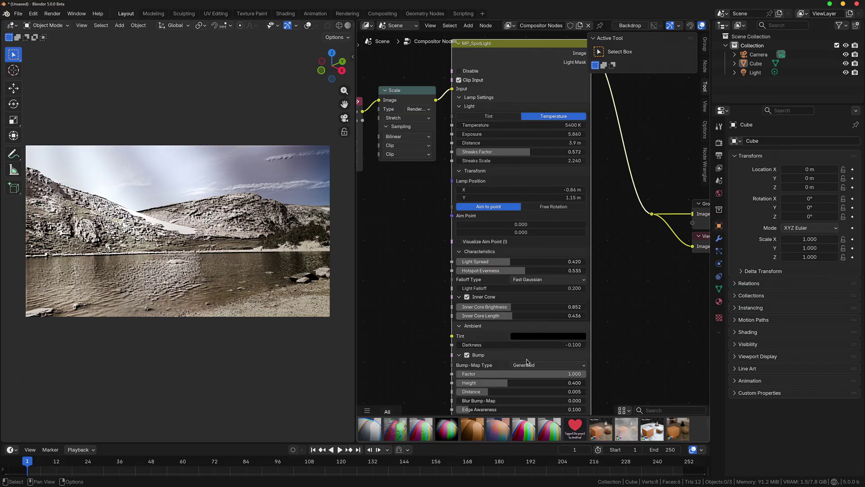
middle_drag(613, 352, 616, 298)
mouse_move(556, 319)
mouse_down()
mouse_move(466, 319)
mouse_move(577, 319)
mouse_move(563, 319)
mouse_up()
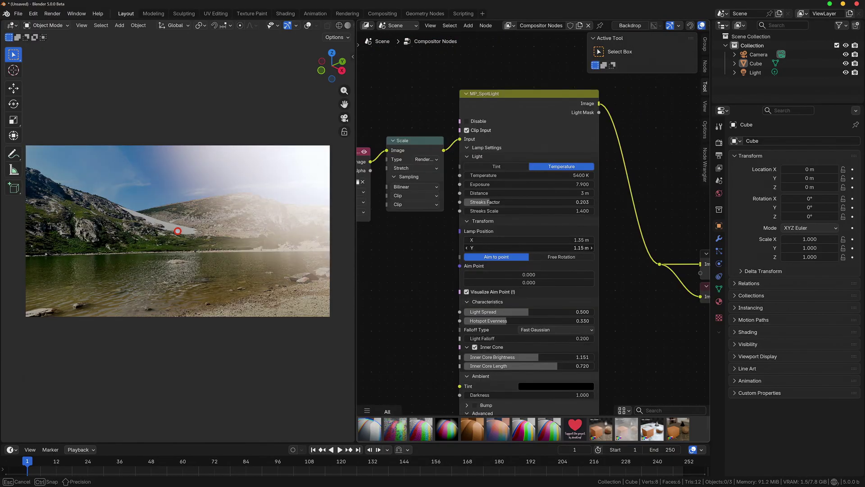
drag(507, 365, 521, 365)
drag(507, 320, 533, 320)
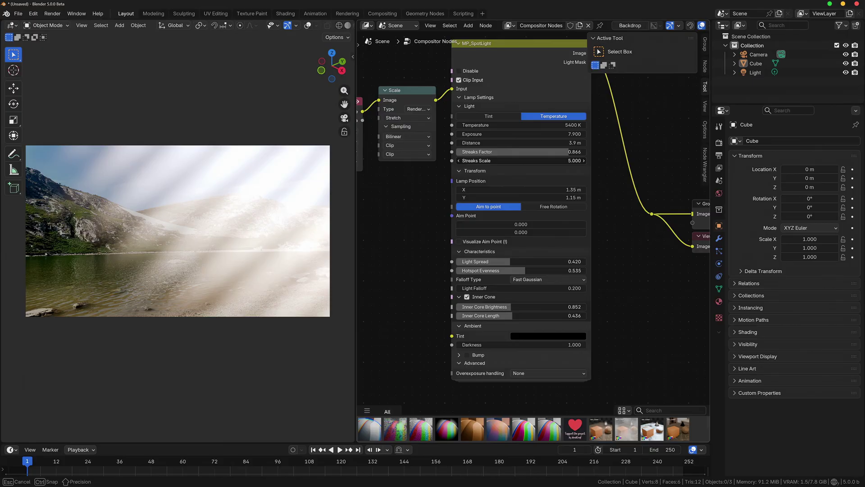
drag(541, 160, 518, 160)
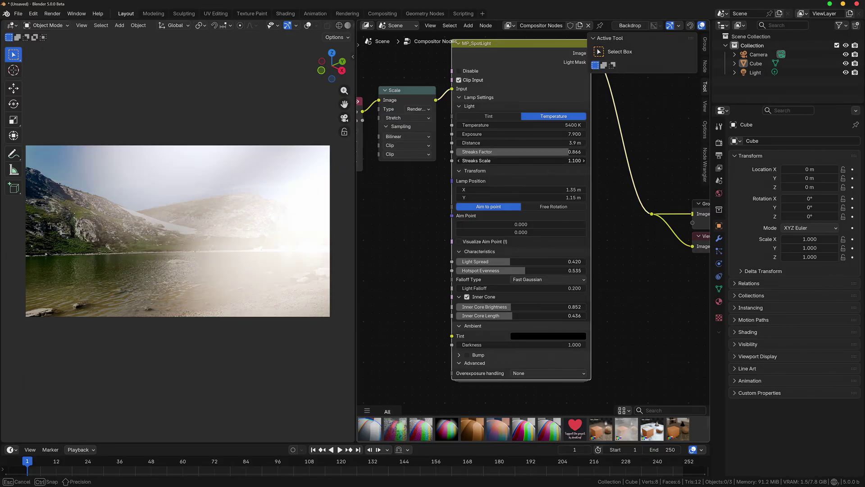
Reduce the streaks scale further and raise MP_ASCII Scale from 24 to 42
drag(529, 160, 536, 161)
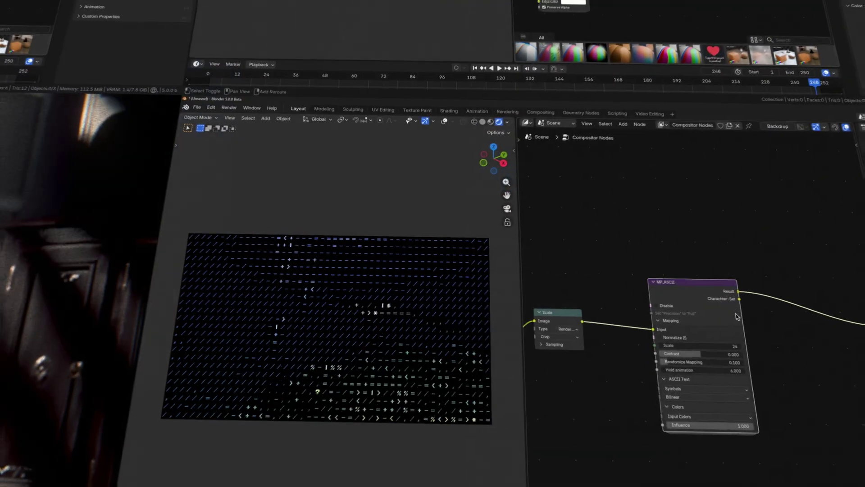
drag(733, 390, 703, 395)
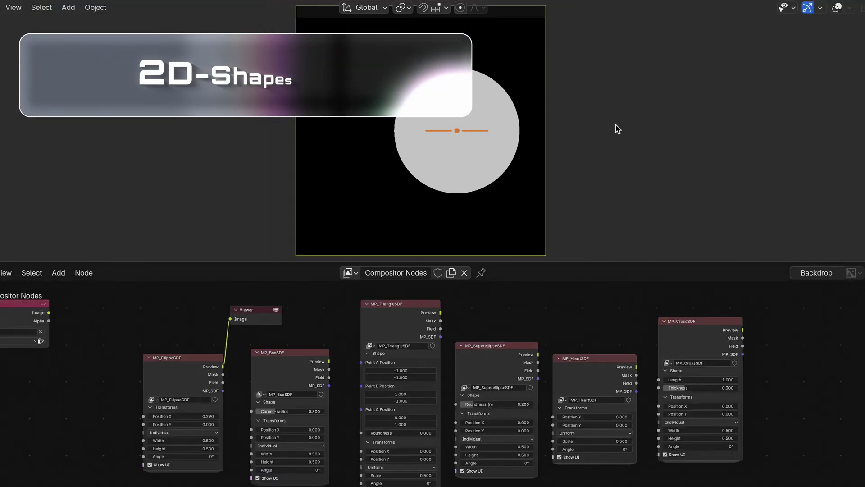
Move the MP_EllipseSDF left and switch it to uniform scaling at 0.420
key(v)
key(v)
drag(175, 418, 178, 420)
click(176, 432)
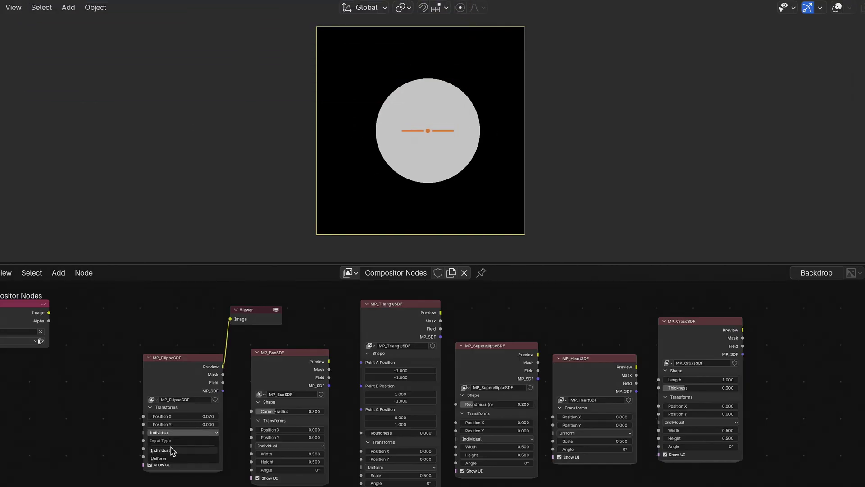
click(167, 459)
mouse_move(181, 441)
mouse_down()
mouse_move(225, 441)
mouse_move(187, 437)
mouse_up()
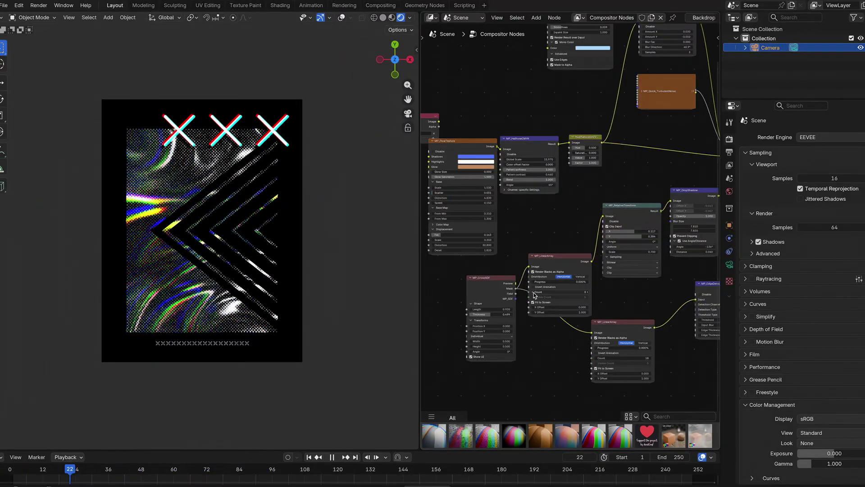
Look inside the MP_LinearArray group, then raise its Count to 5
click(588, 296)
key(Tab)
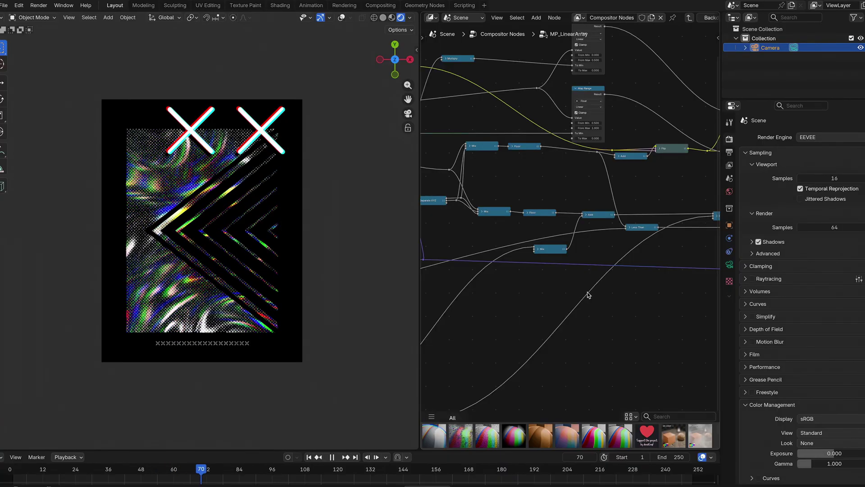
key(Tab)
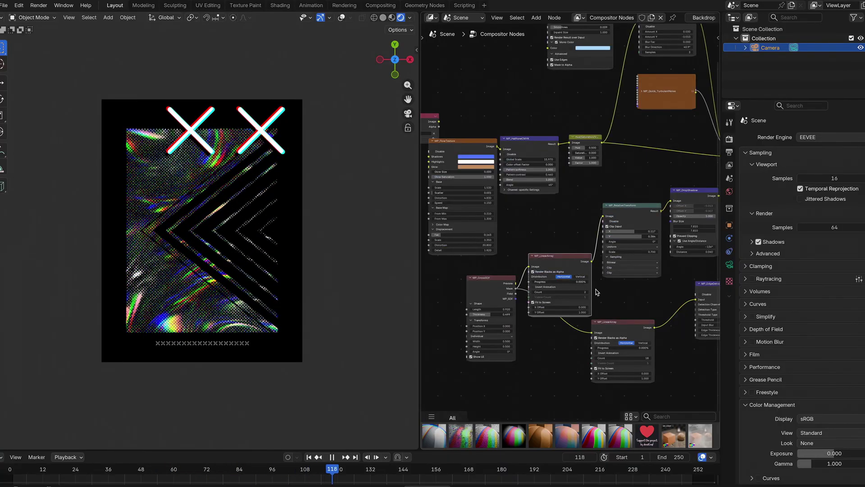
click(587, 292)
click(587, 292)
click(587, 292)
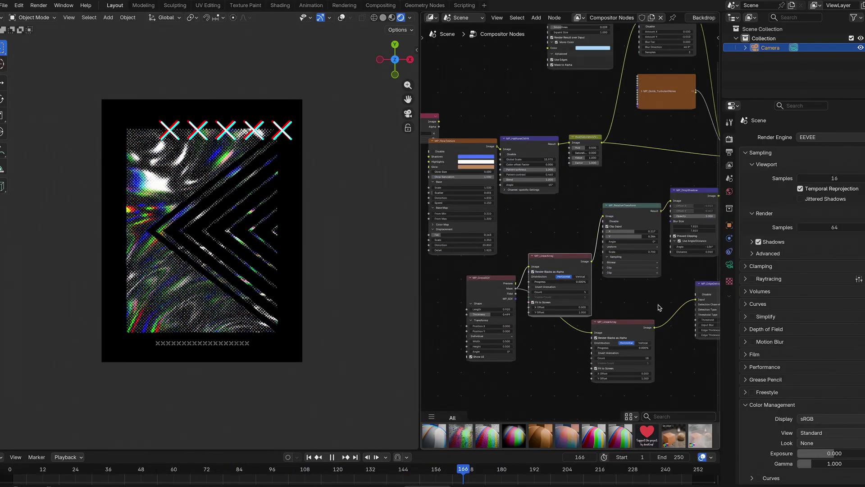
Reset the ellipse to height 0.500 and a centred Position X
middle_drag(659, 308, 622, 272)
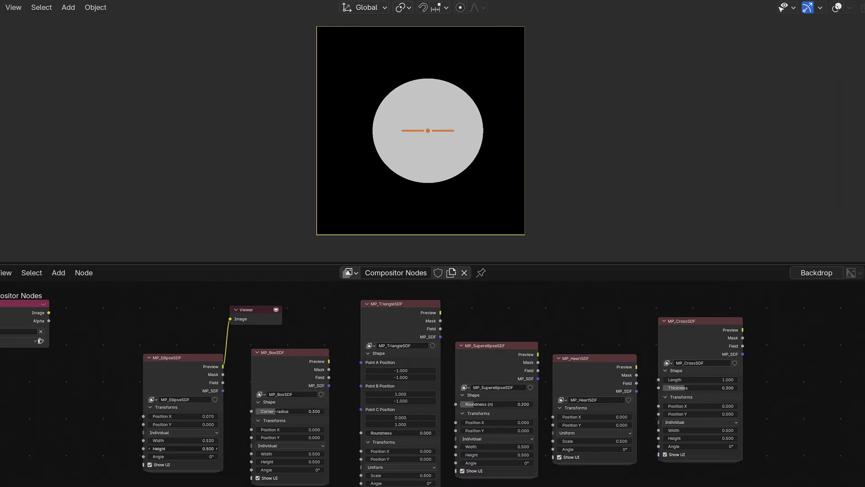
mouse_move(184, 449)
mouse_down()
mouse_move(167, 449)
mouse_move(207, 449)
mouse_move(183, 450)
mouse_up()
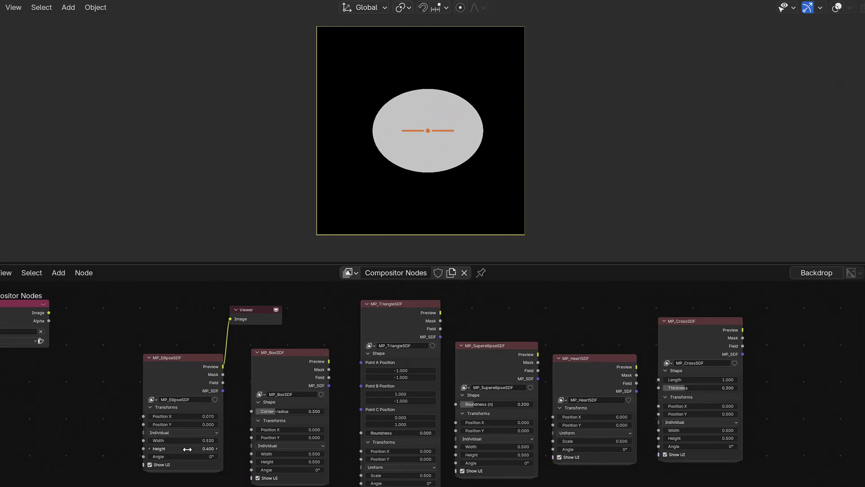
key(ctrl+z)
key(BackSpace)
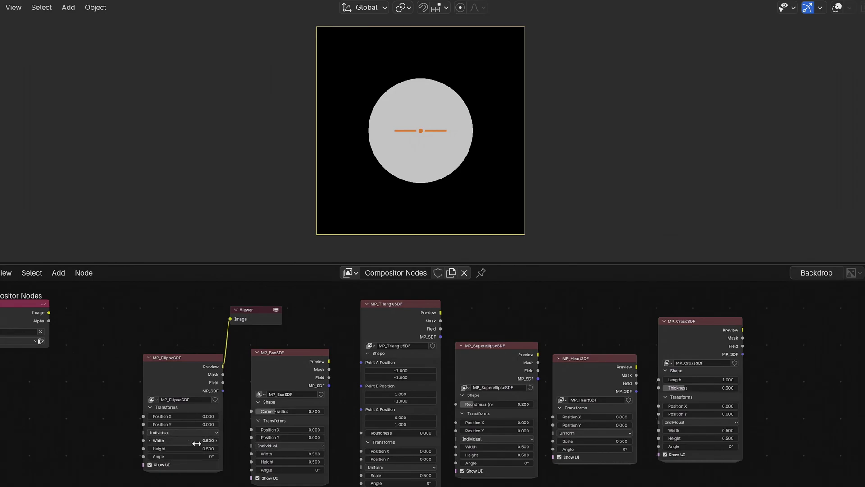
Preview MP_BoxSDF and tune its corner radius to 0.245 for a rounded square
ctrl+shift+click(308, 356)
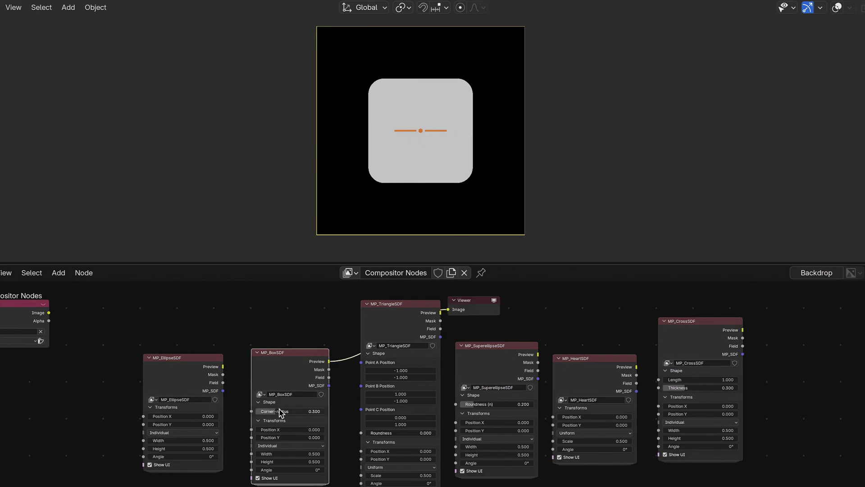
drag(293, 415, 316, 411)
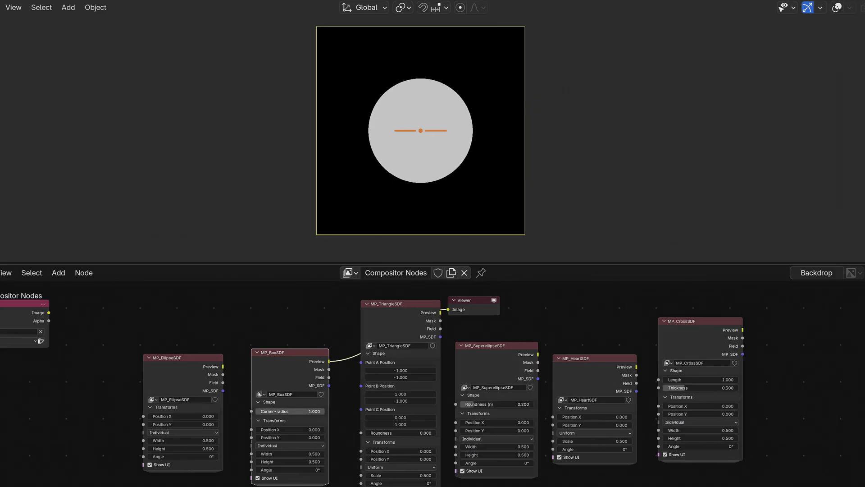
ctrl+shift+click(176, 375)
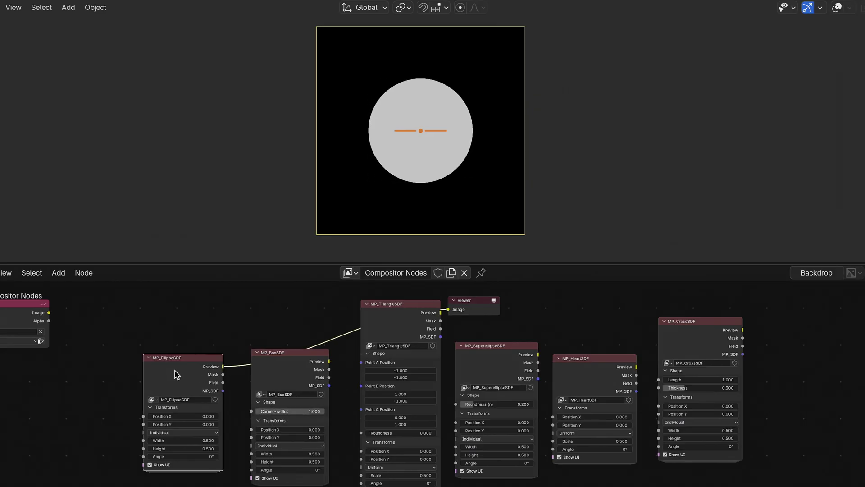
ctrl+shift+click(285, 365)
drag(314, 412, 284, 411)
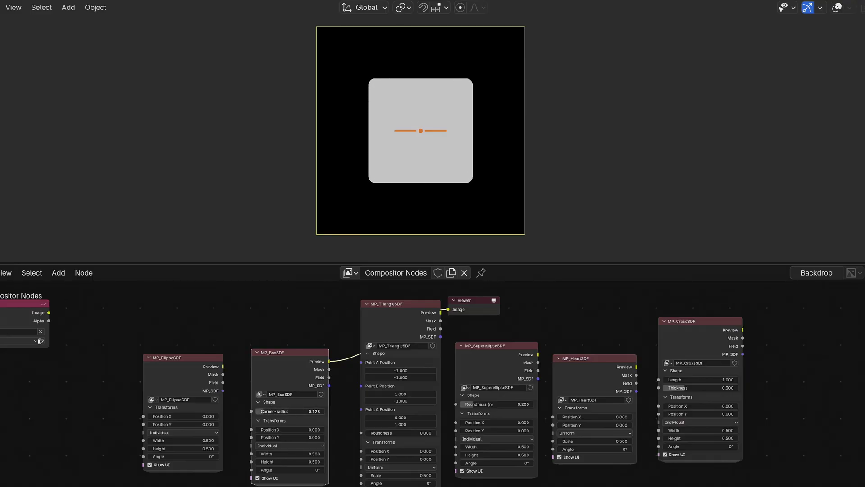
drag(314, 411, 299, 411)
Switch the box transform to uniform scaling and adjust its scale
click(289, 445)
click(281, 476)
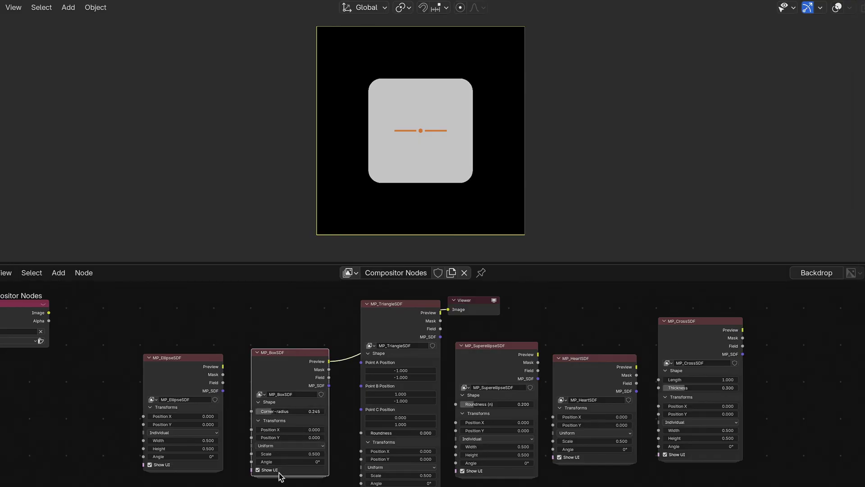
mouse_move(285, 452)
mouse_down()
mouse_move(307, 452)
mouse_move(289, 450)
mouse_up()
Return the box to individual width and height, then preview MP_TriangleSDF and shift Point A X
click(289, 445)
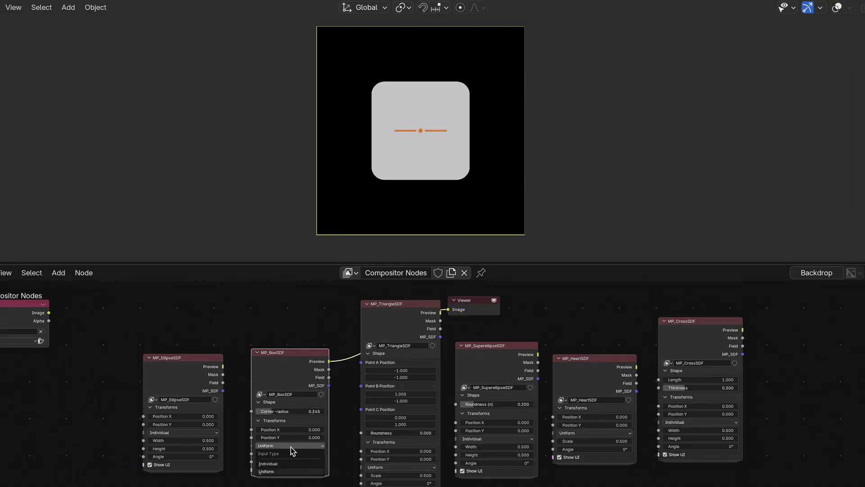
click(285, 461)
click(396, 314)
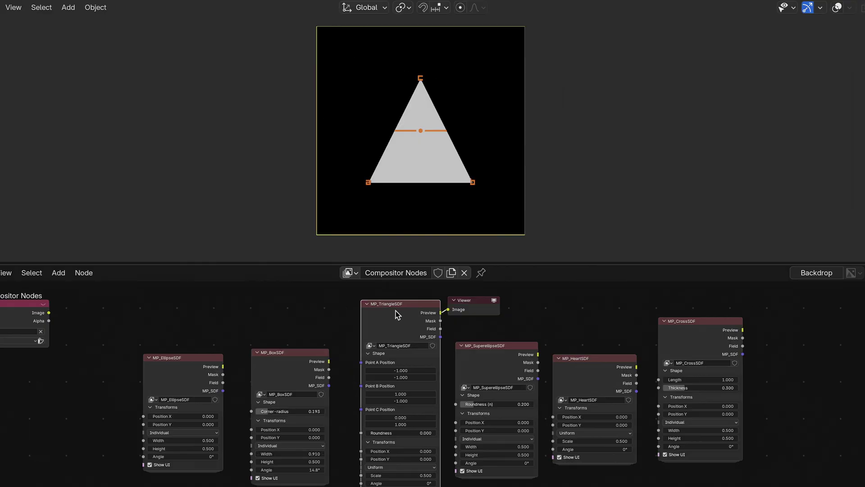
scroll(454, 394, up, 1)
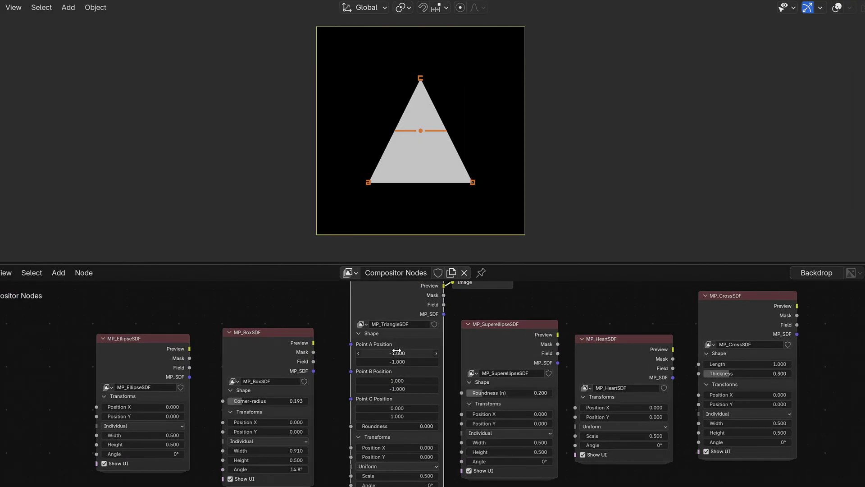
mouse_move(397, 352)
mouse_down()
mouse_move(432, 353)
mouse_move(367, 353)
mouse_move(492, 362)
mouse_move(403, 367)
mouse_up()
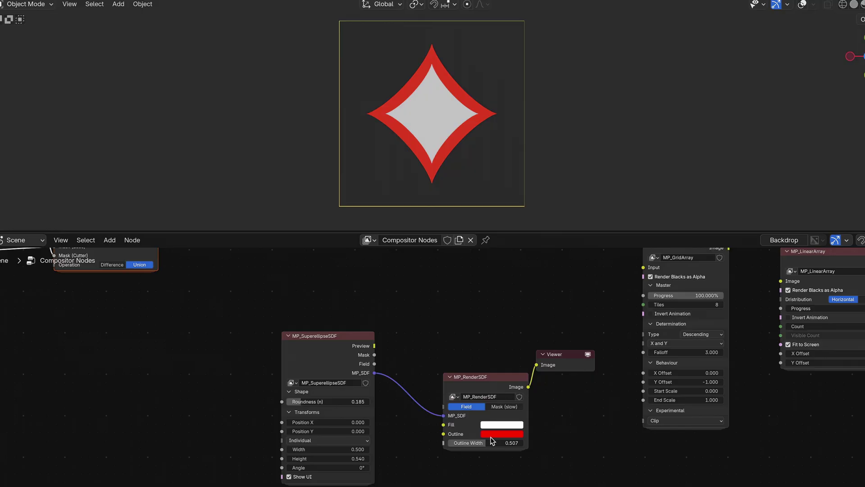
Edit the fill colour of the MP_RenderSDF shape
click(504, 426)
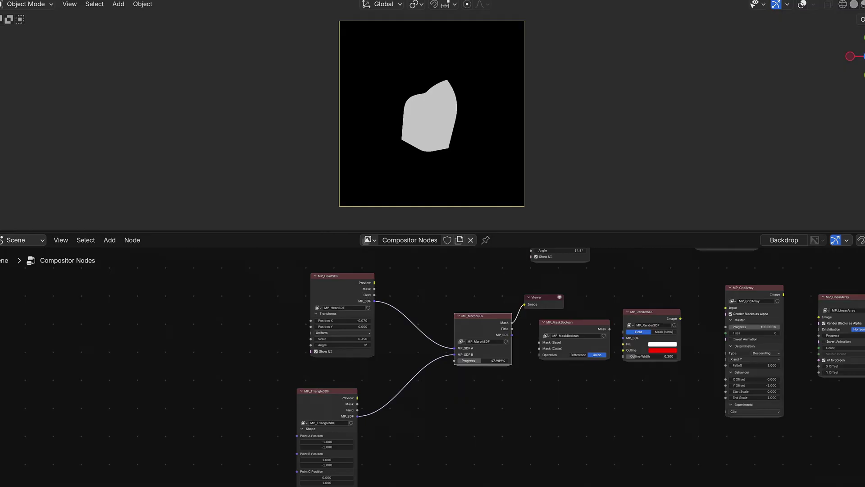
Tweak morph progress, mask Union and outline colour, then raise MP_GridArray Tiles to 25
drag(469, 360, 484, 360)
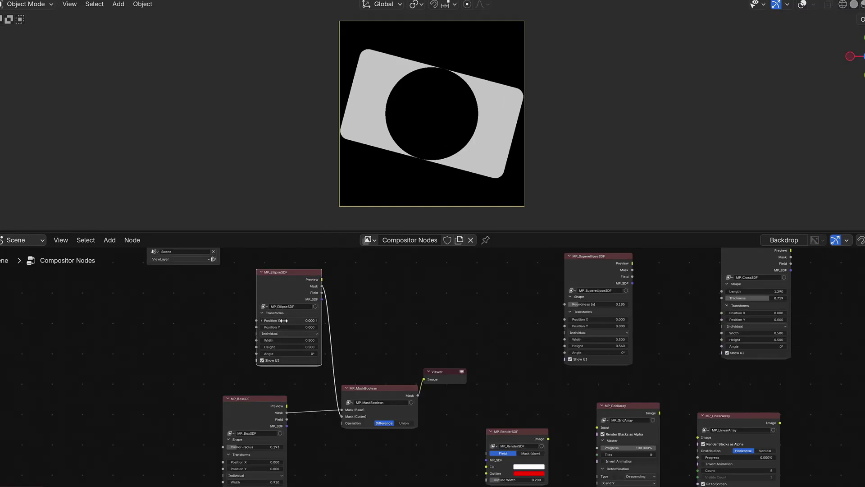
click(403, 422)
click(287, 333)
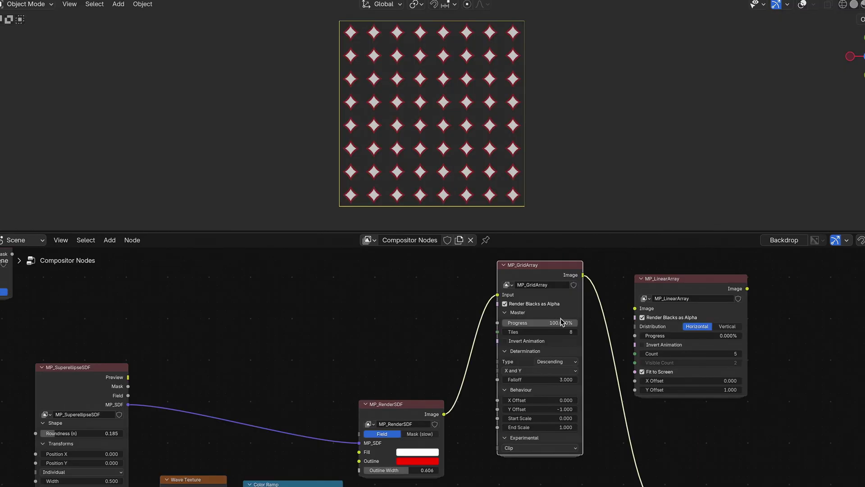
mouse_move(564, 323)
mouse_down()
mouse_move(507, 323)
mouse_move(570, 322)
mouse_up()
click(435, 461)
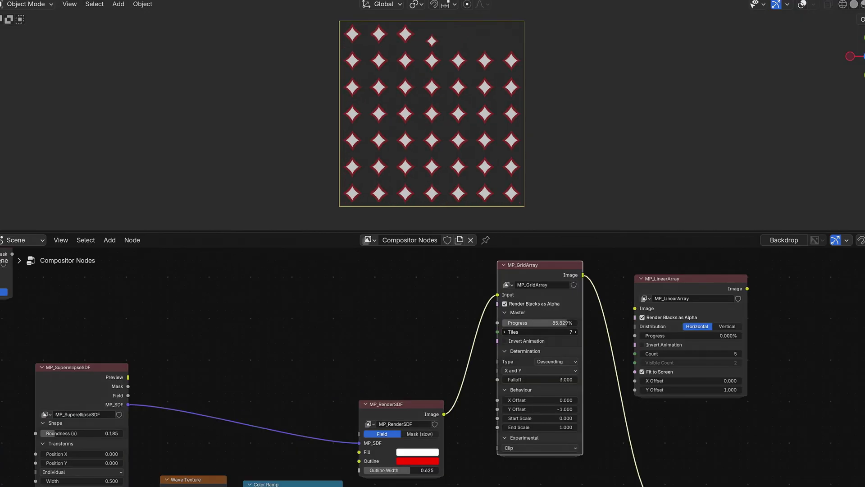
drag(558, 331, 564, 332)
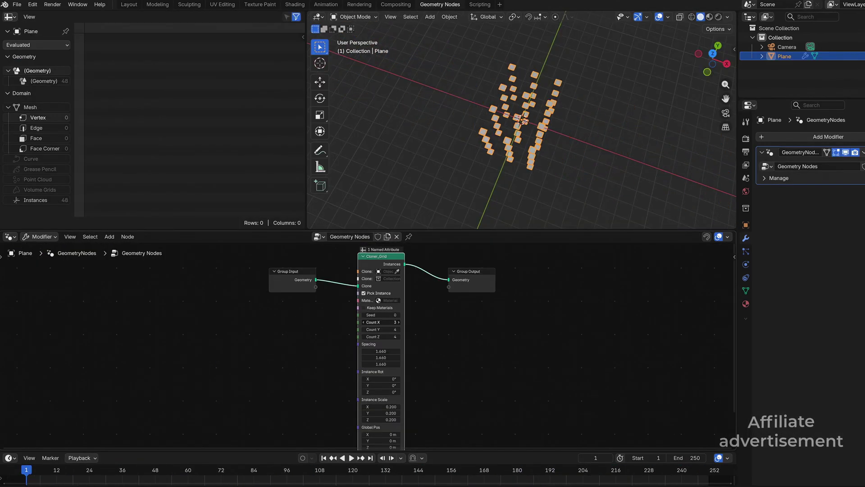
Raise Cloner_Grid Count Y to 20 and scale the sphere-field Empty up to about 4.09
drag(381, 329, 394, 330)
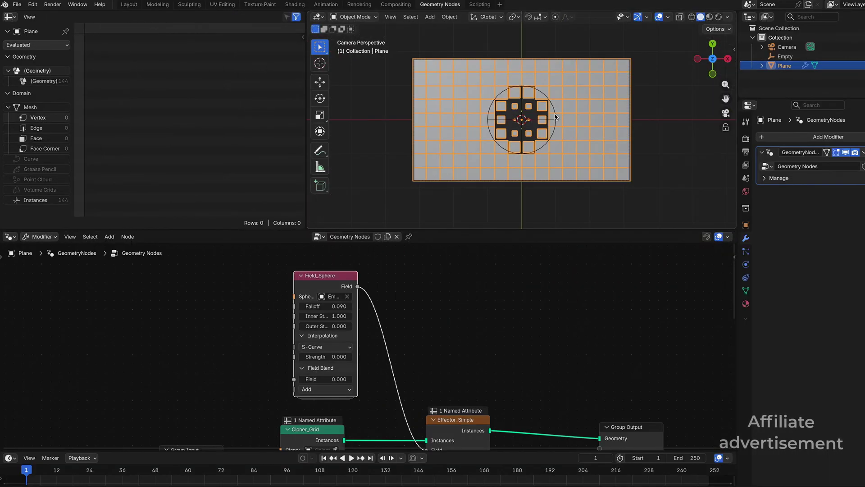
key(s)
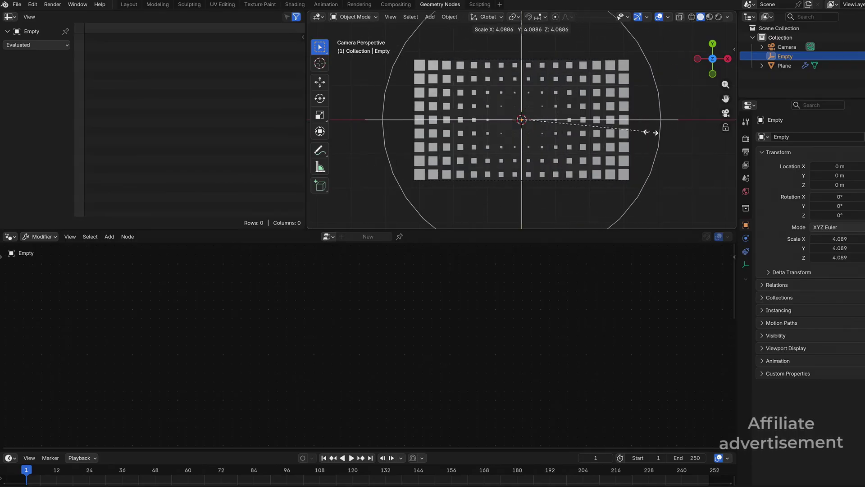
Confirm the Empty's size, select the Plane to show its node tree, and set Field_Wave Midpoint to 0
click(612, 138)
click(611, 138)
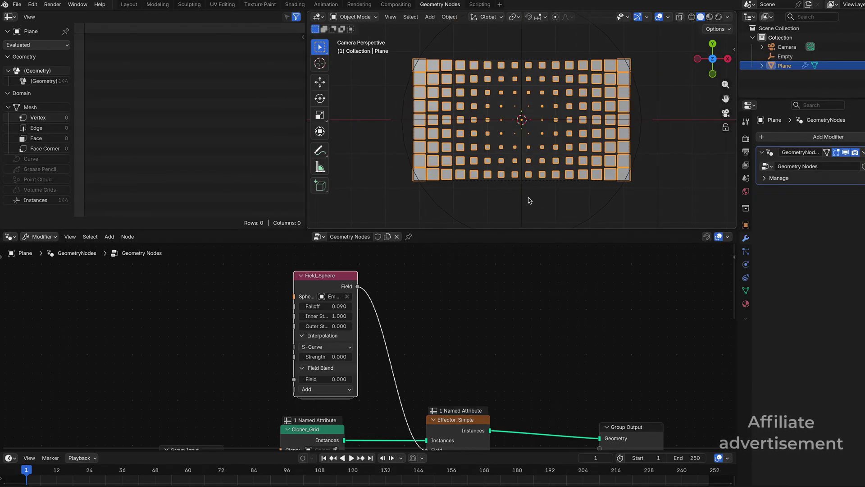
scroll(415, 338, down, 2)
middle_drag(415, 339, 414, 407)
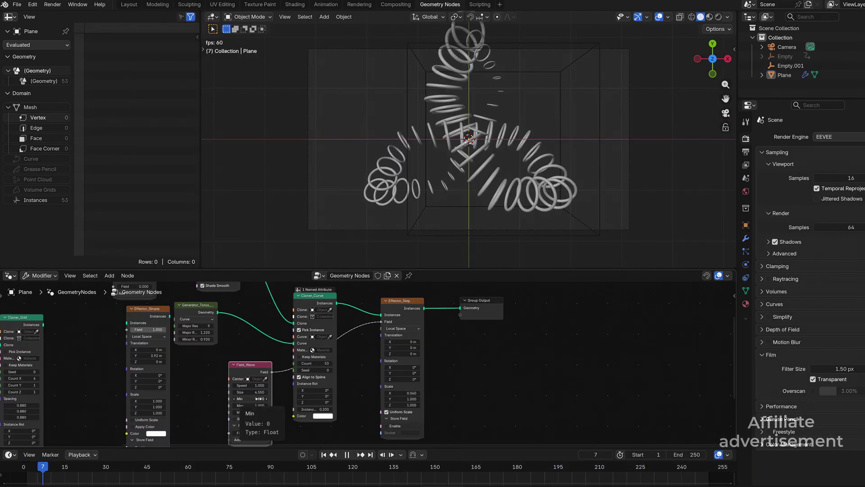
mouse_move(250, 410)
mouse_down()
mouse_move(228, 410)
mouse_move(239, 409)
mouse_up()
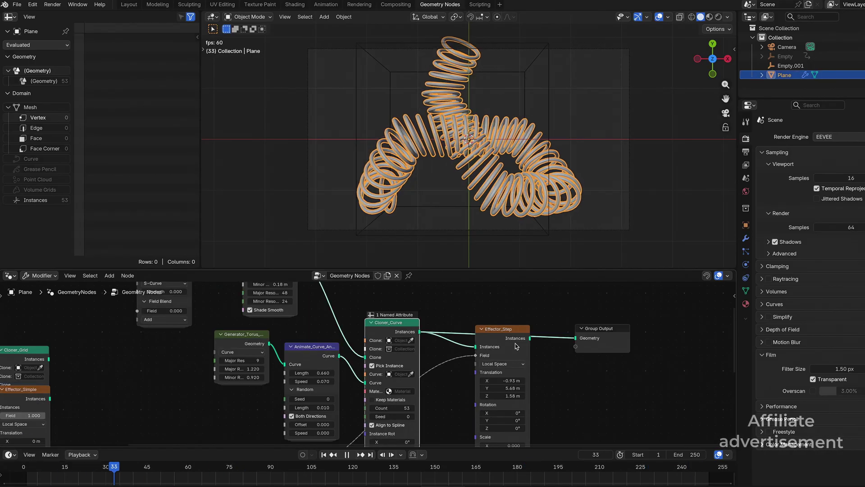
Link Effector_Step to Group Output, dissolve Animate_Curve, and lower the torus Major R to 0.940
drag(551, 335, 576, 337)
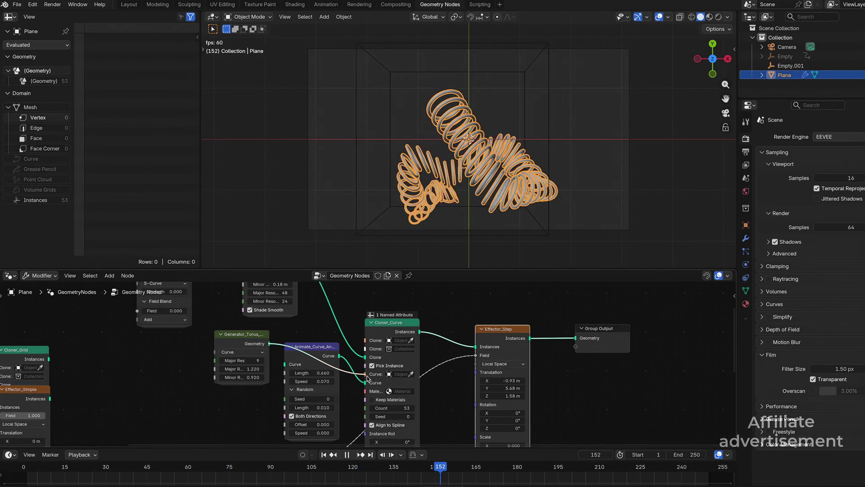
key(ctrl+x)
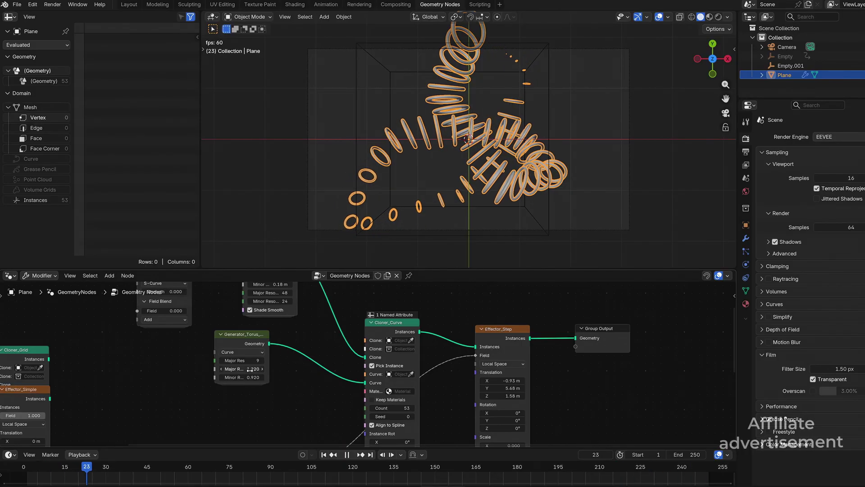
drag(243, 369, 223, 377)
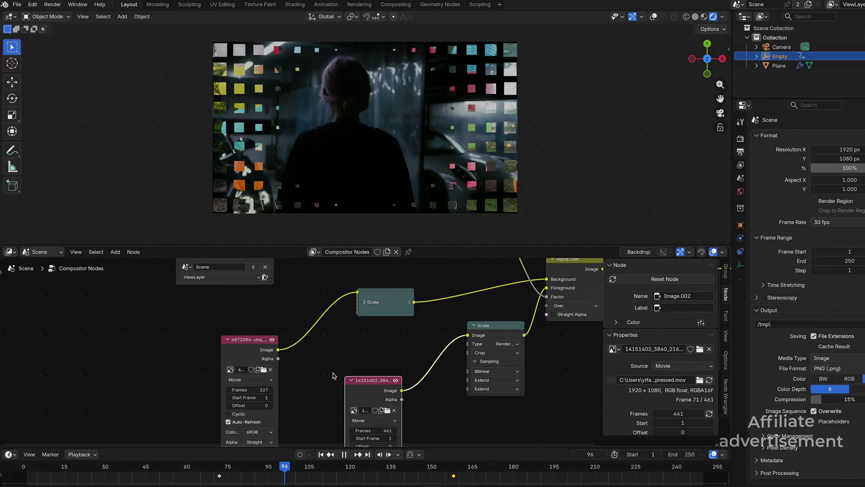
Replay the SlideOver cat-clip transition from near the start of the clip
click(57, 462)
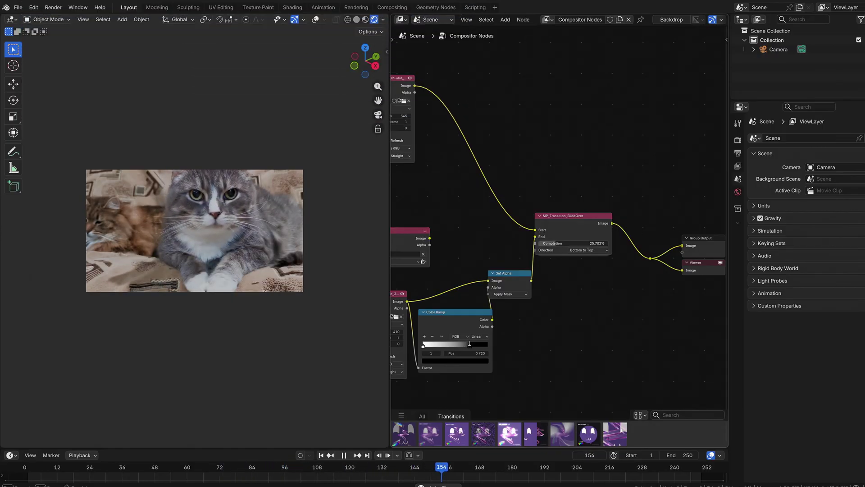
Plug the video clips into MP_Transition_TransformBlur's Start and End inputs and preview playback
drag(534, 240, 499, 147)
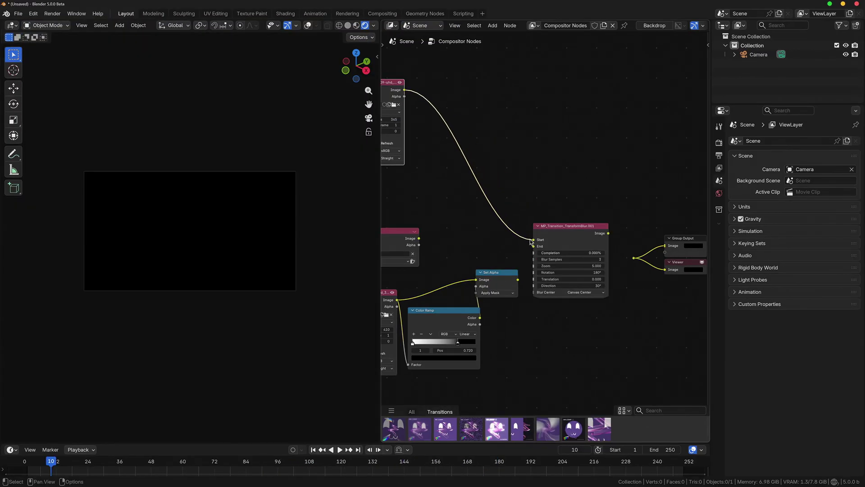
drag(530, 238, 533, 239)
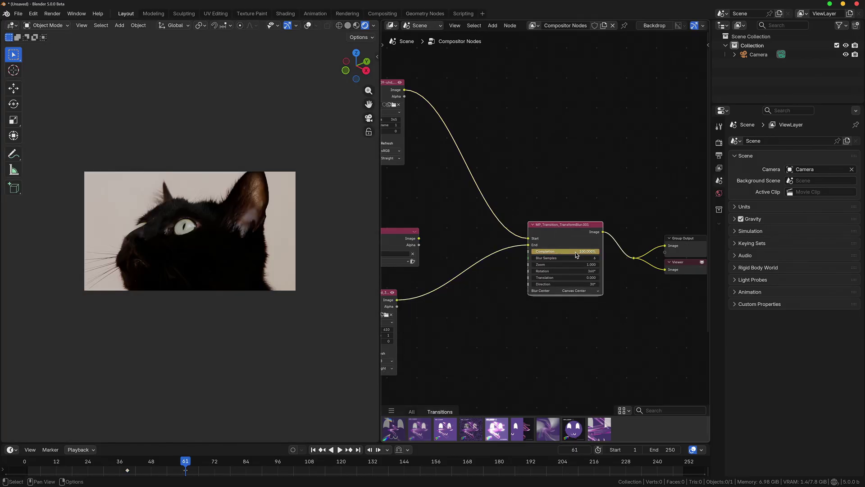
key(space)
click(122, 461)
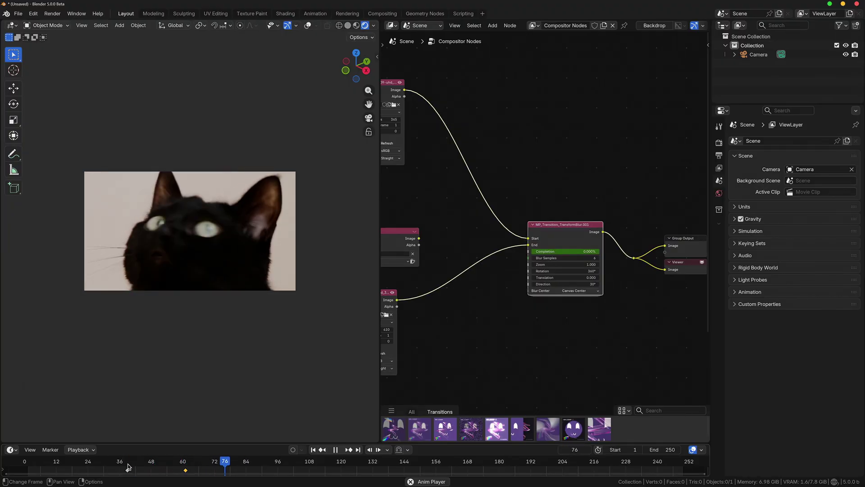
key(space)
Set the Completion keyframes to Cubic interpolation, then add the black-cat clip as a sequencer strip
drag(128, 444, 128, 409)
right_click(144, 451)
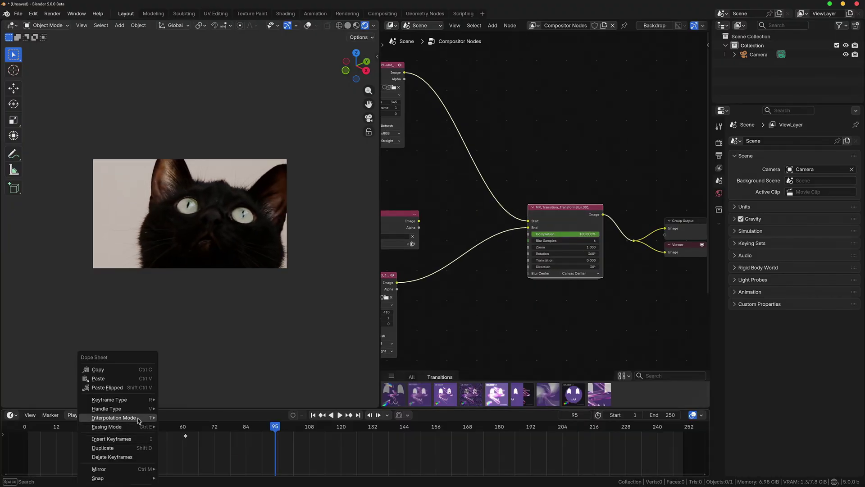
mouse_move(139, 419)
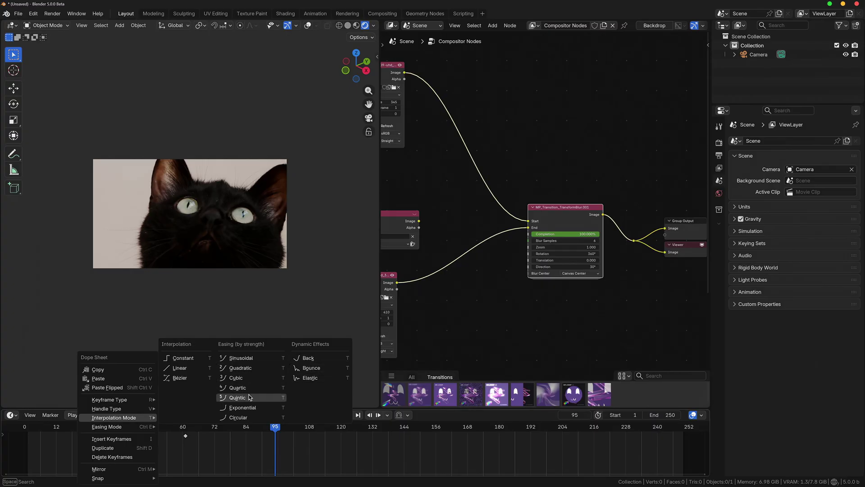
click(255, 379)
key(space)
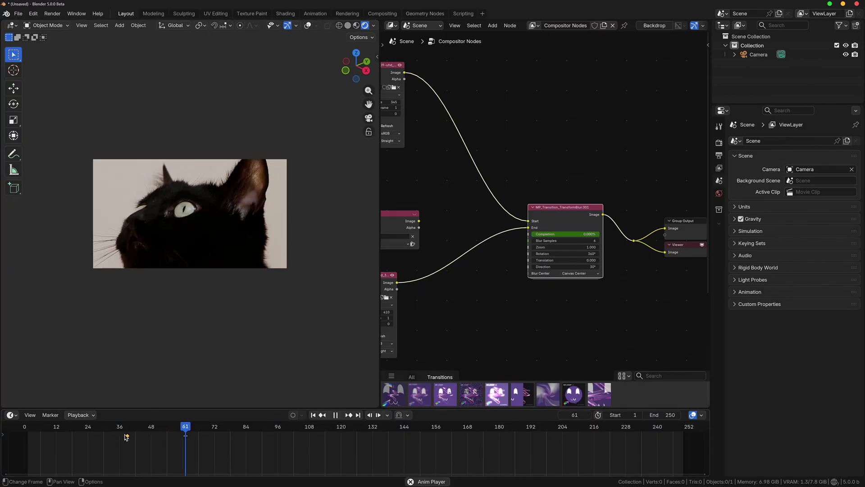
right_click(124, 433)
mouse_move(139, 418)
click(238, 379)
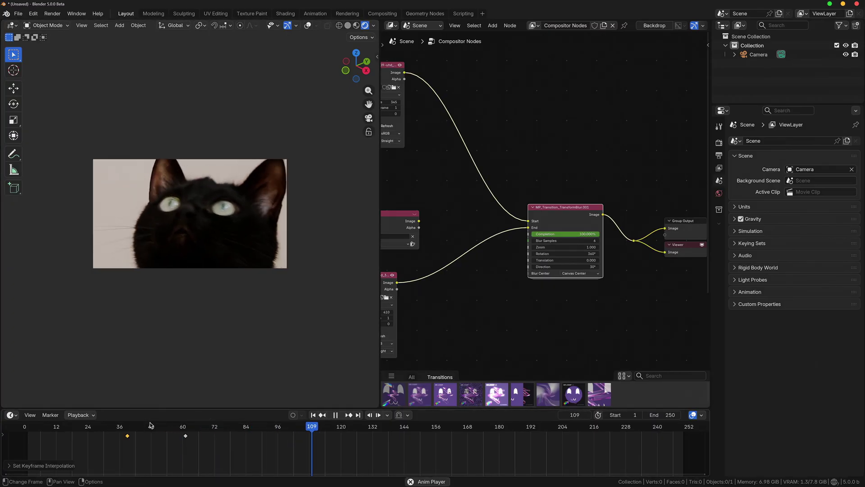
right_click(122, 432)
mouse_move(112, 427)
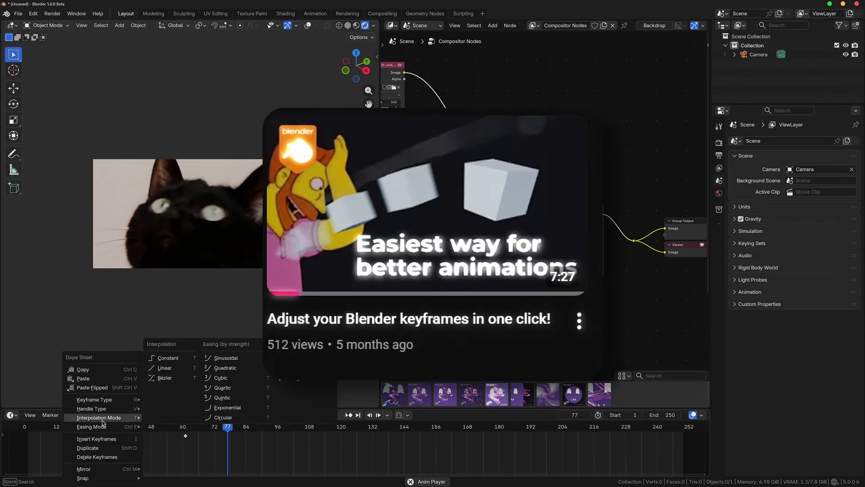
click(167, 437)
drag(20, 83, 107, 409)
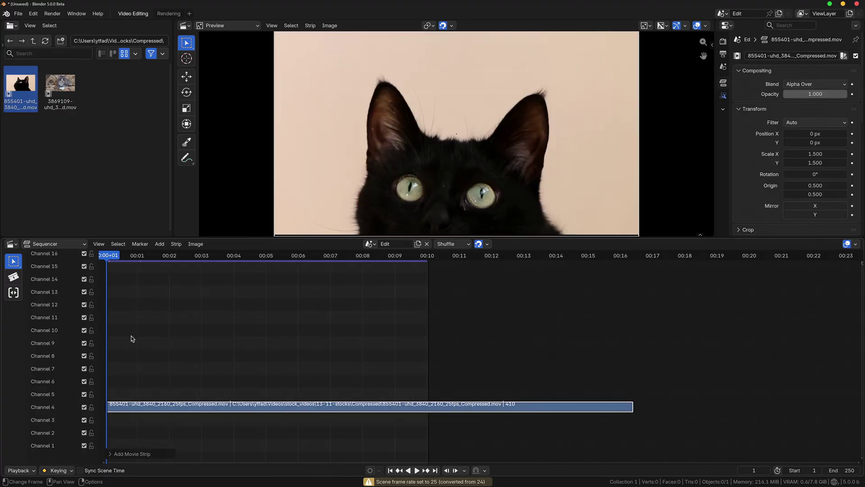
Add the grey-cat clip on channel 5 with a Compositor modifier using the black-cat strip as mask
drag(60, 83, 141, 393)
click(723, 96)
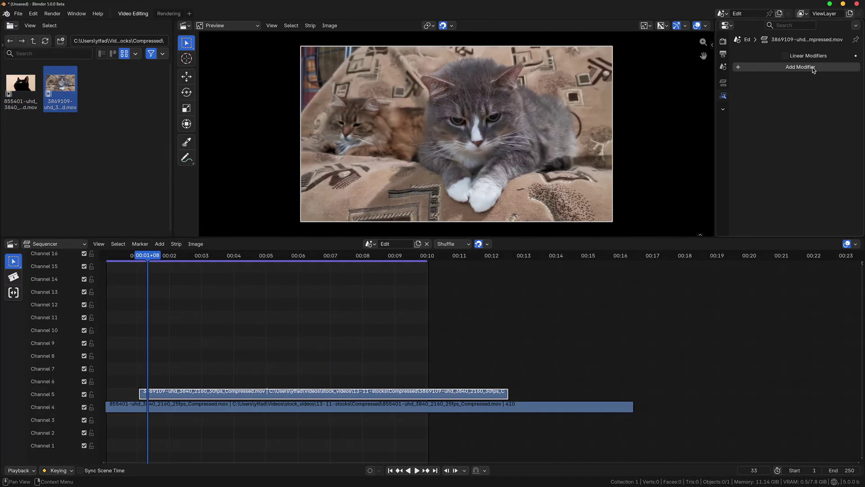
click(813, 68)
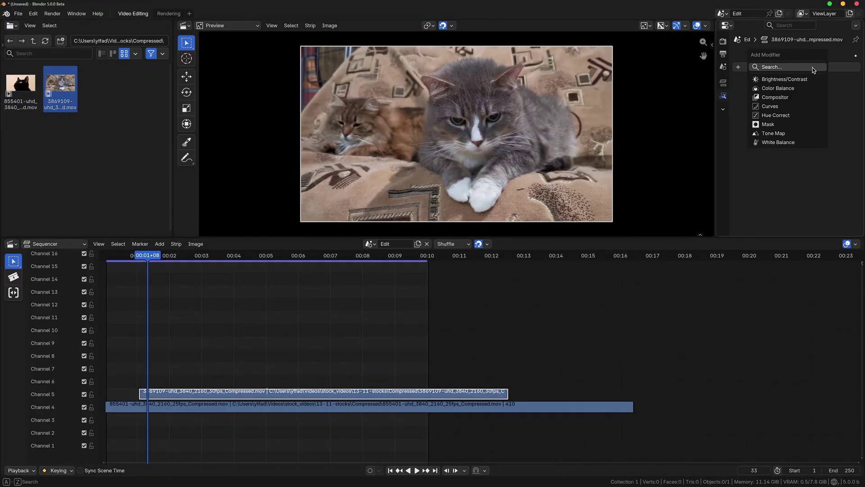
click(794, 98)
click(784, 107)
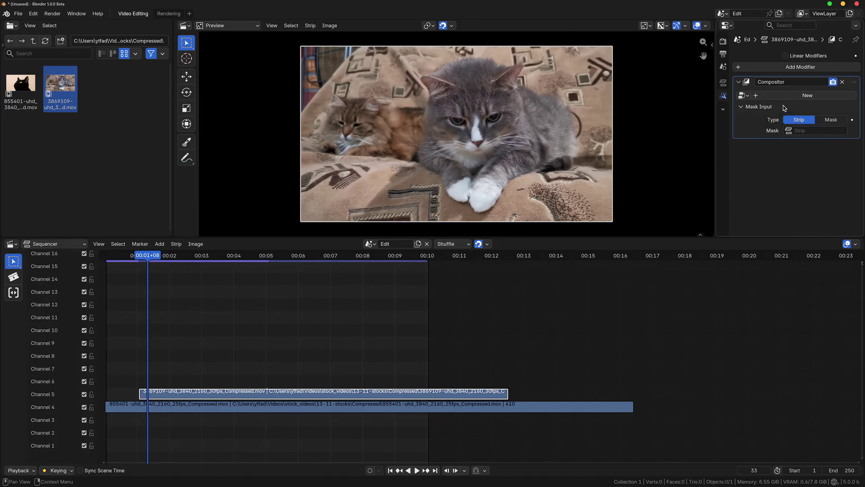
click(812, 132)
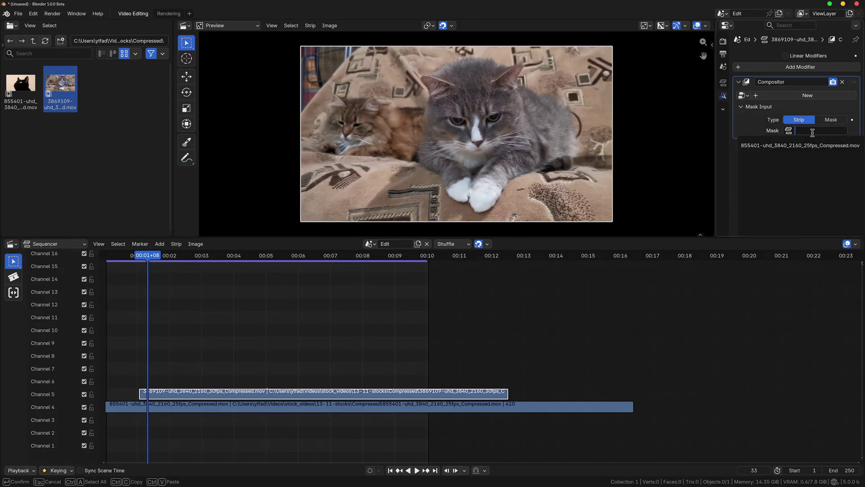
click(802, 145)
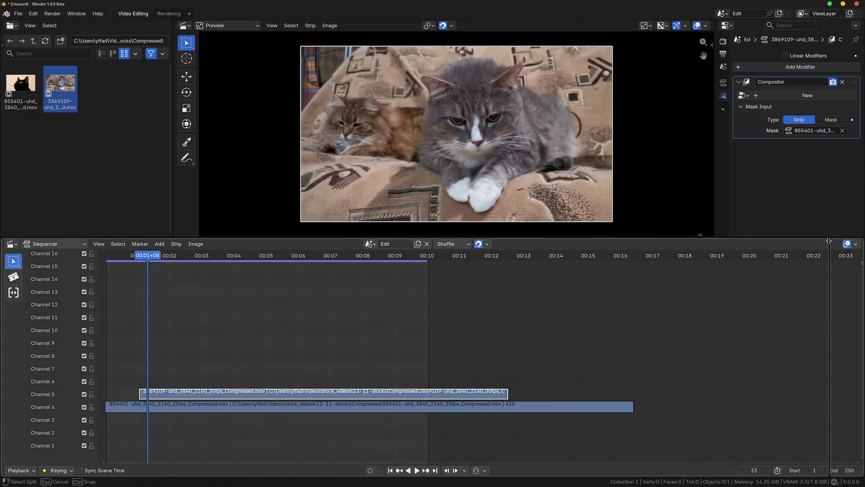
Split off a compositor area and create a new Sequencer compositor node tree for the strip
click(433, 270)
click(444, 246)
click(467, 309)
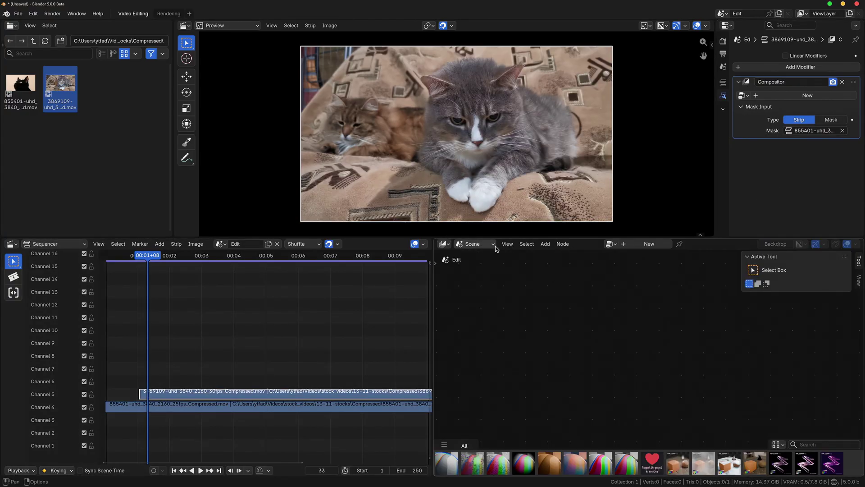
click(494, 246)
click(481, 276)
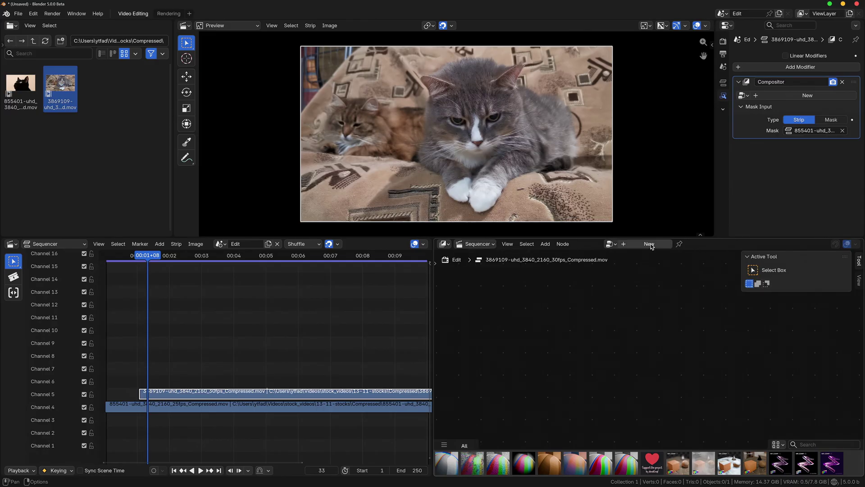
click(651, 245)
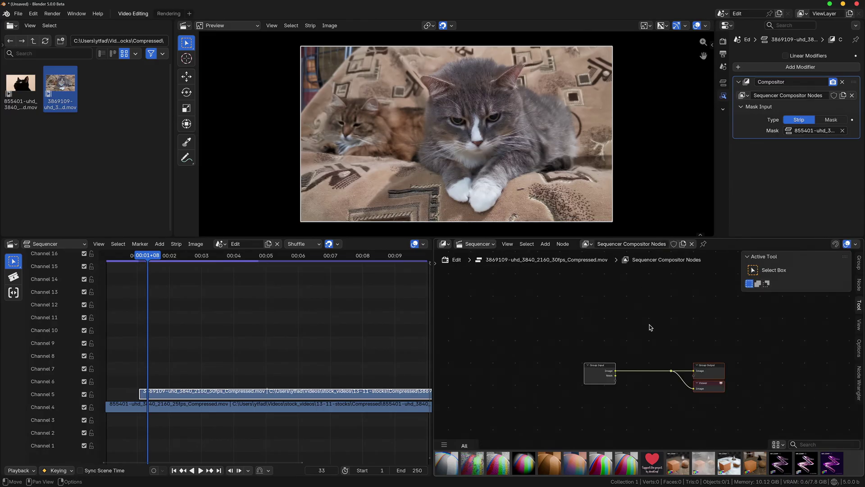
middle_drag(642, 328, 580, 311)
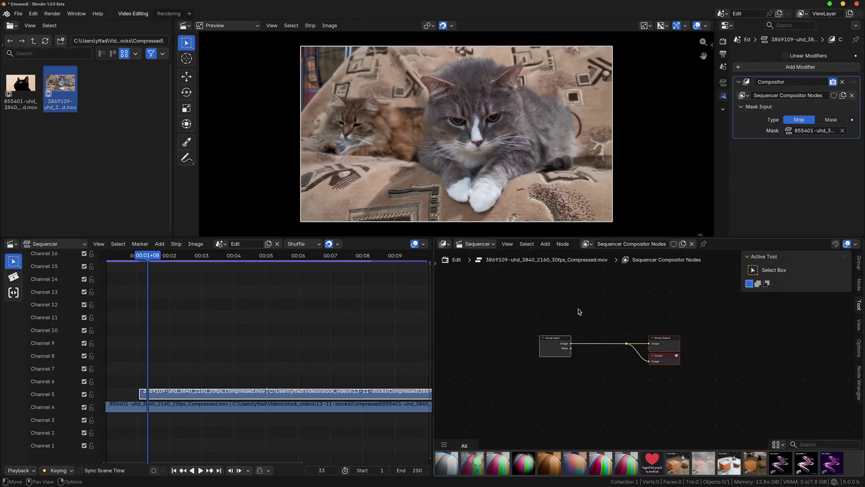
Compare the strip's Image and Mask in the Viewer, leave it wired to Image, and open the asset catalogs
ctrl+shift+click(556, 345)
ctrl+shift+click(556, 345)
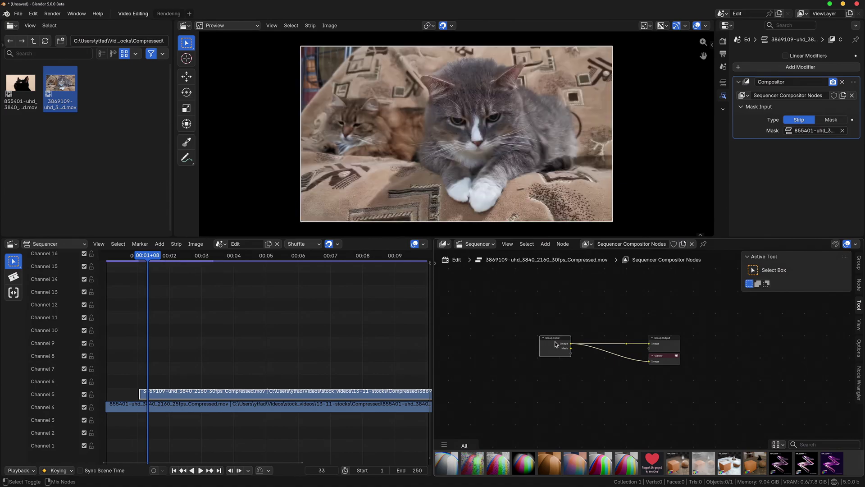
ctrl+shift+click(556, 345)
ctrl+shift+click(556, 345)
ctrl+shift+click(556, 345)
ctrl+shift+click(556, 346)
ctrl+shift+click(556, 345)
ctrl+shift+click(556, 345)
ctrl+shift+click(556, 345)
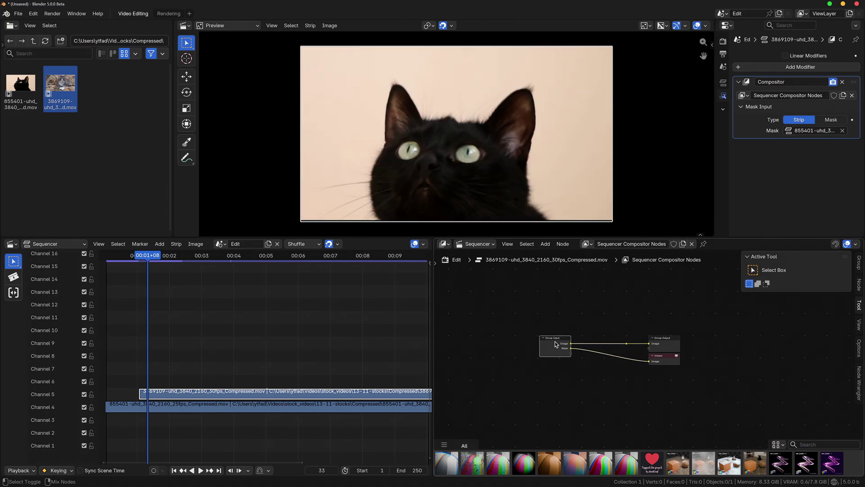
ctrl+shift+click(556, 345)
ctrl+shift+click(557, 346)
ctrl+shift+click(556, 345)
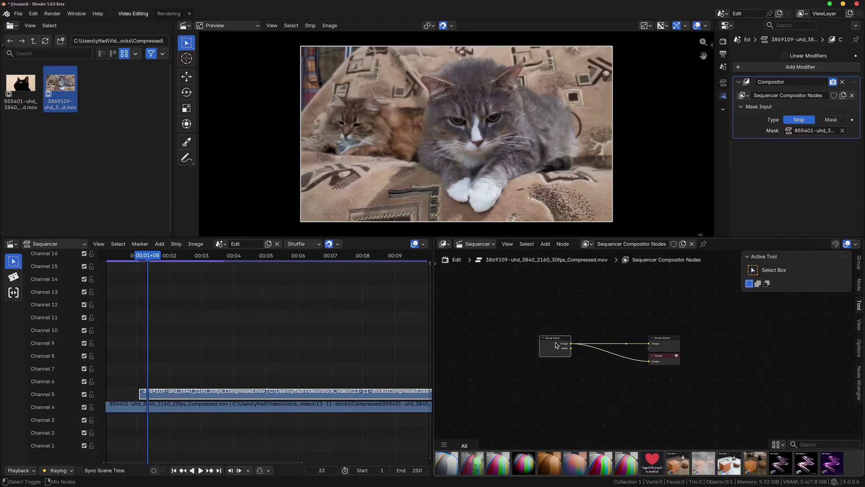
ctrl+shift+click(556, 345)
ctrl+shift+click(556, 345)
ctrl+shift+click(556, 345)
ctrl+shift+click(626, 344)
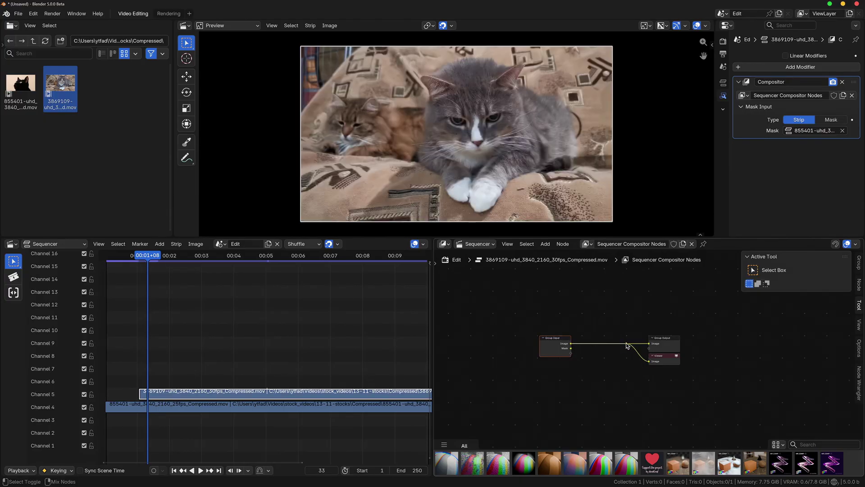
click(444, 444)
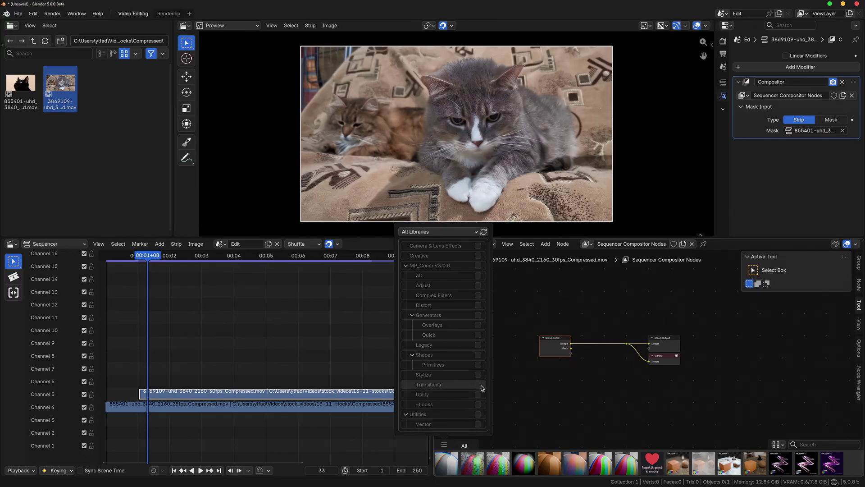
Filter the asset shelf to Transitions and place an MP_Transition_ZoomFade node in the tree
click(494, 445)
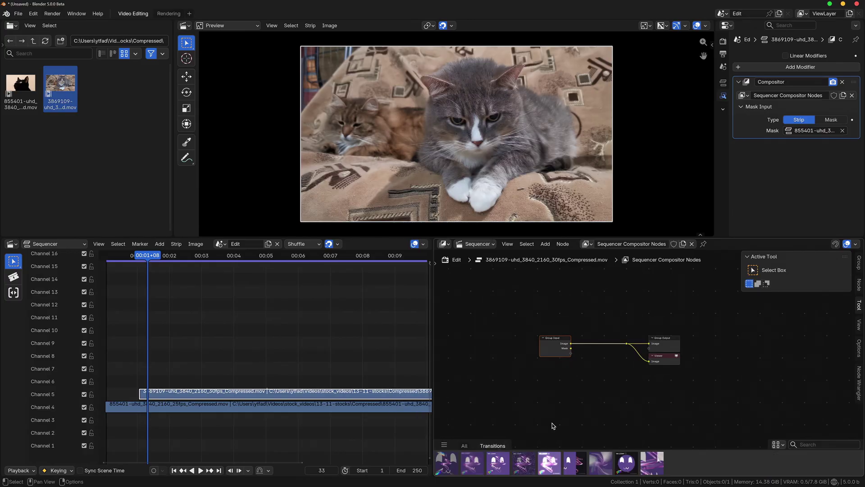
drag(655, 465, 487, 340)
drag(608, 361, 556, 352)
scroll(597, 369, up, 2)
middle_drag(597, 369, 675, 362)
scroll(675, 362, up, 1)
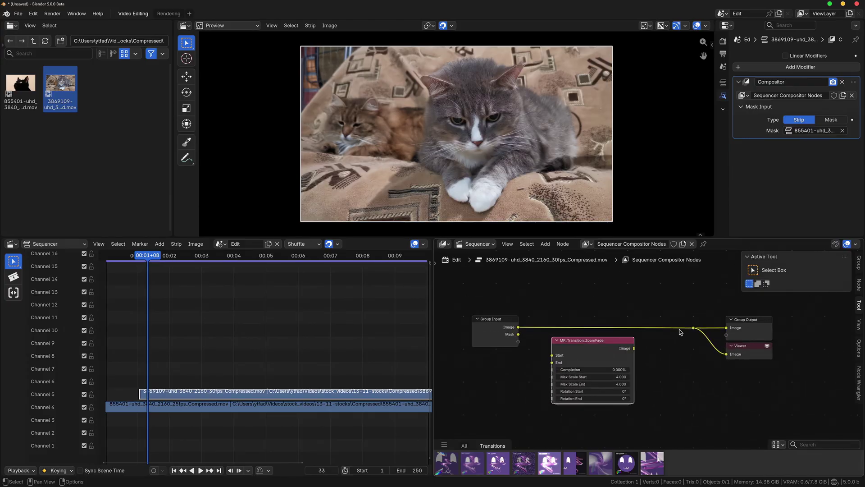
key(n)
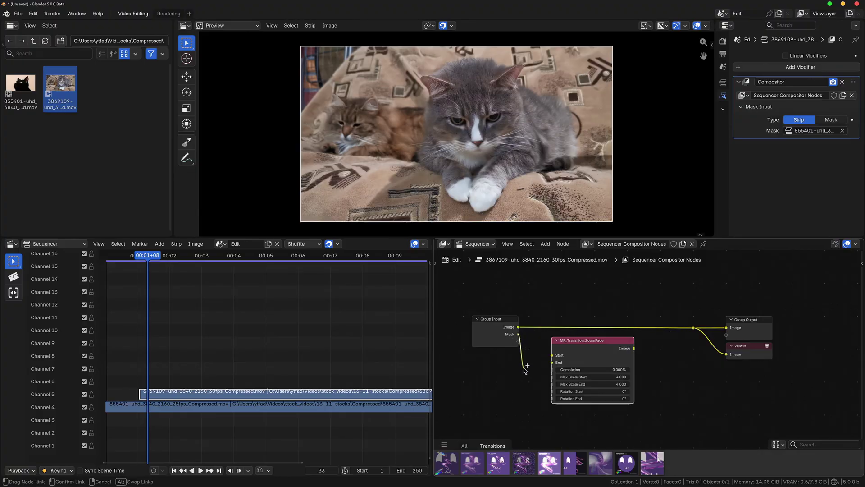
Connect Mask to ZoomFade's Start, send its result to the outputs, and test Completion at 100%
drag(556, 356, 553, 356)
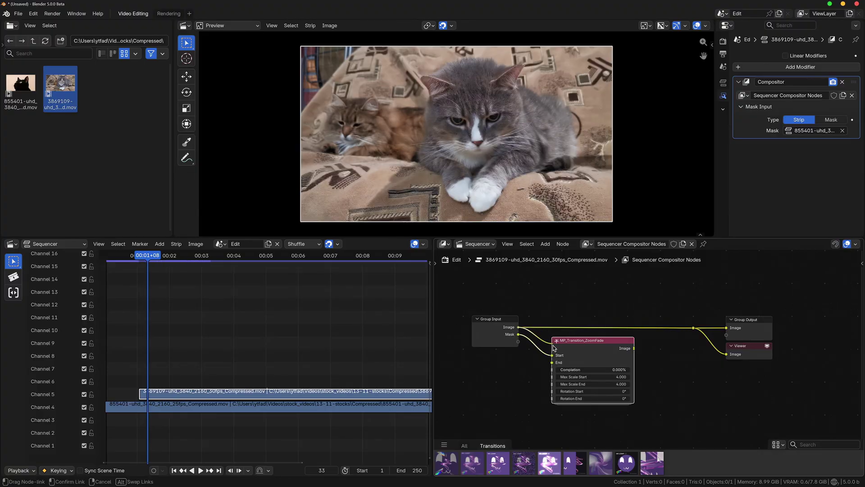
drag(694, 328, 677, 336)
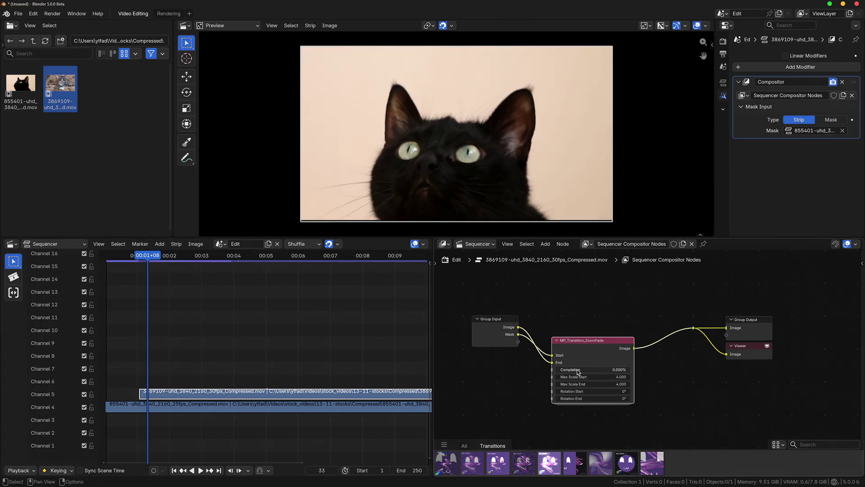
drag(578, 372, 658, 372)
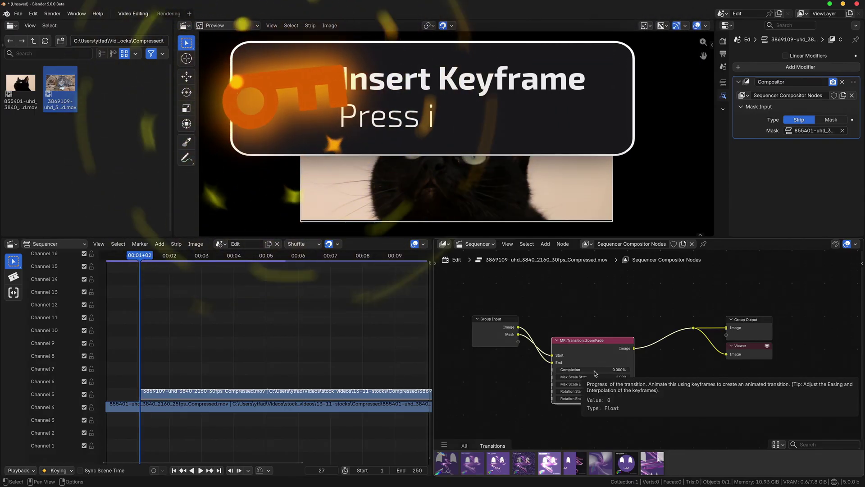
Keyframe ZoomFade Completion from 0% at frame 27 to 100% near frame 52 and play it back
key(i)
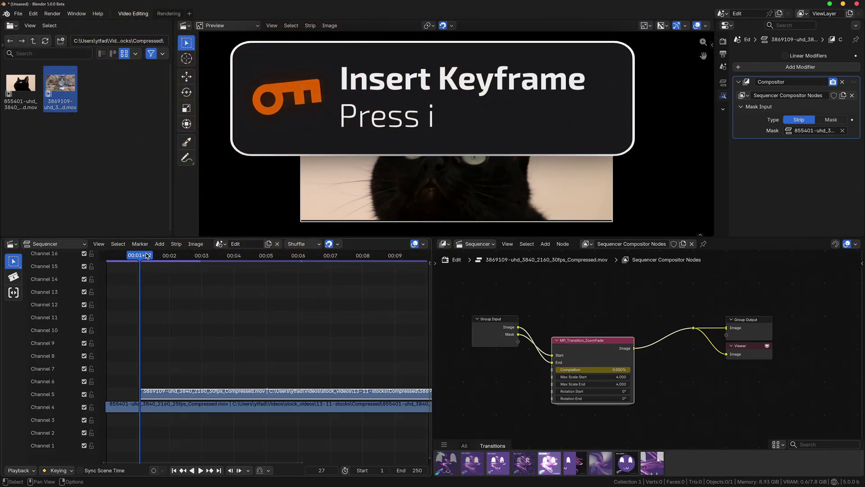
drag(143, 257, 172, 256)
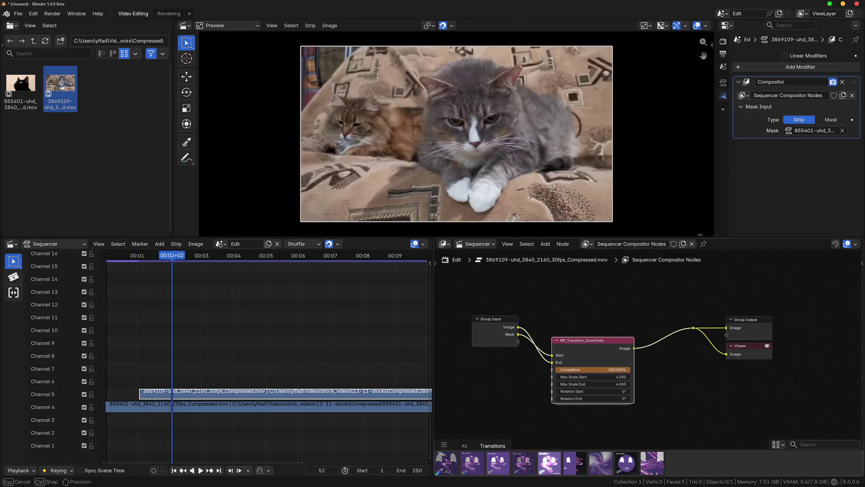
click(137, 255)
key(space)
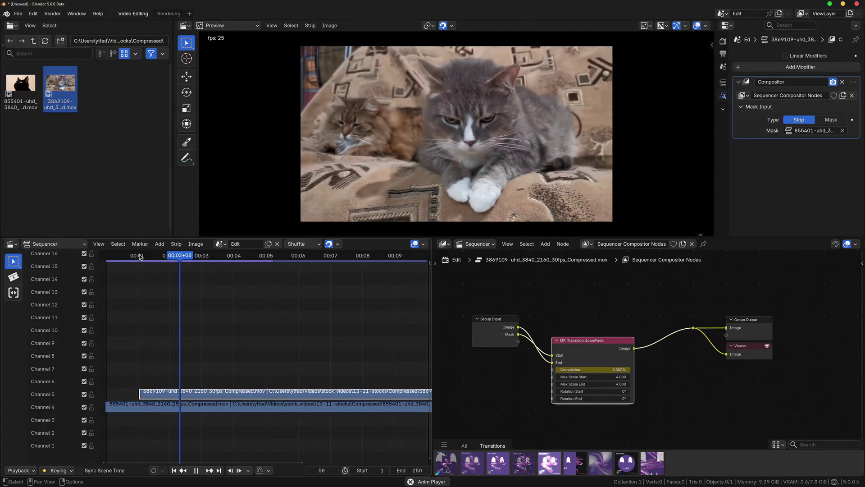
click(140, 255)
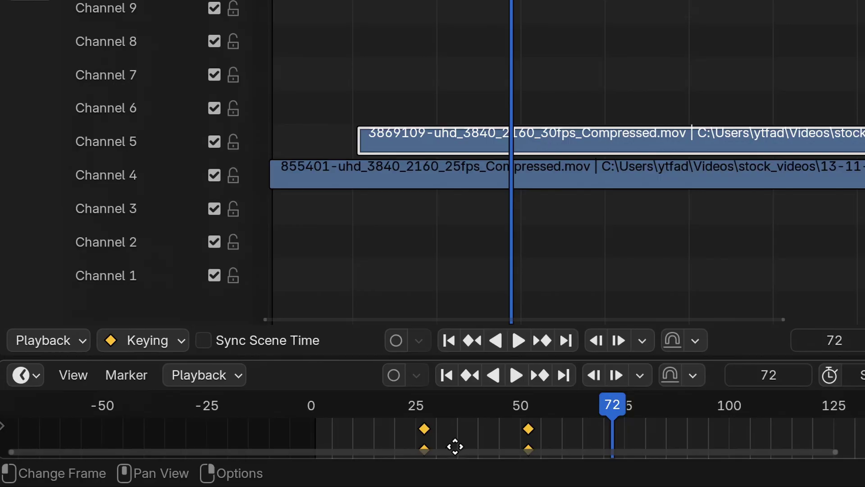
Give the transition keyframes an Ease Out curve and replay from the start frame
right_click(455, 446)
mouse_move(157, 428)
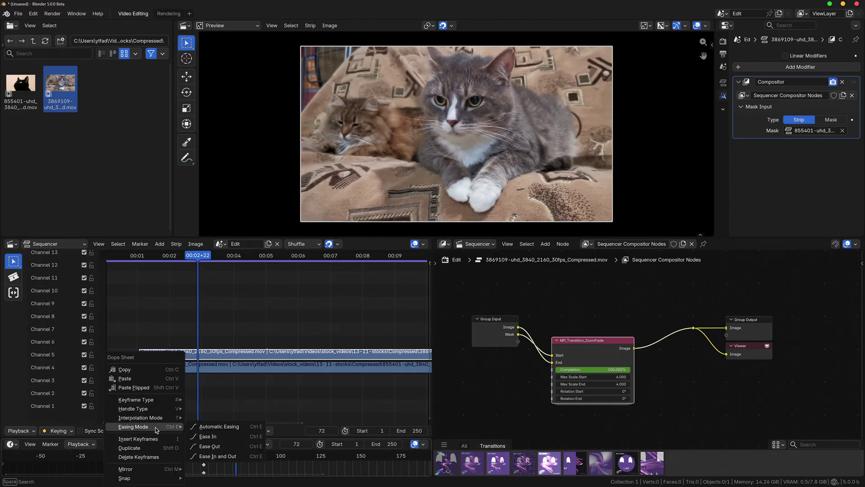
click(222, 446)
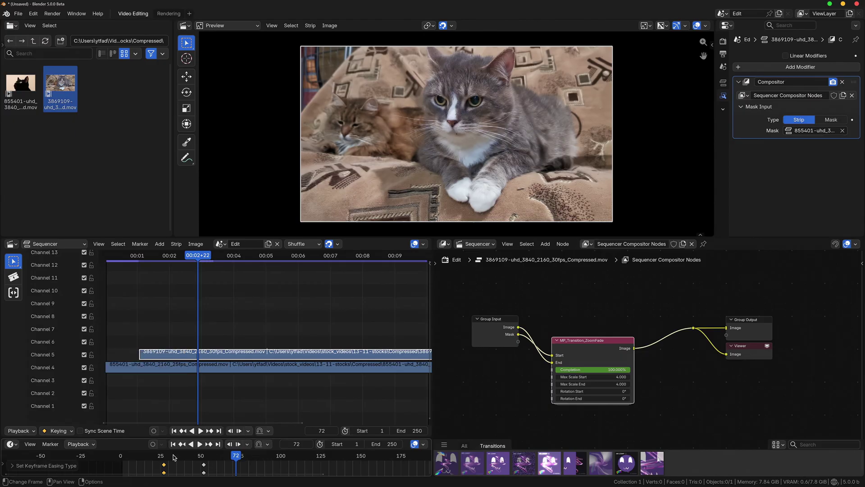
right_click(160, 458)
click(163, 455)
key(space)
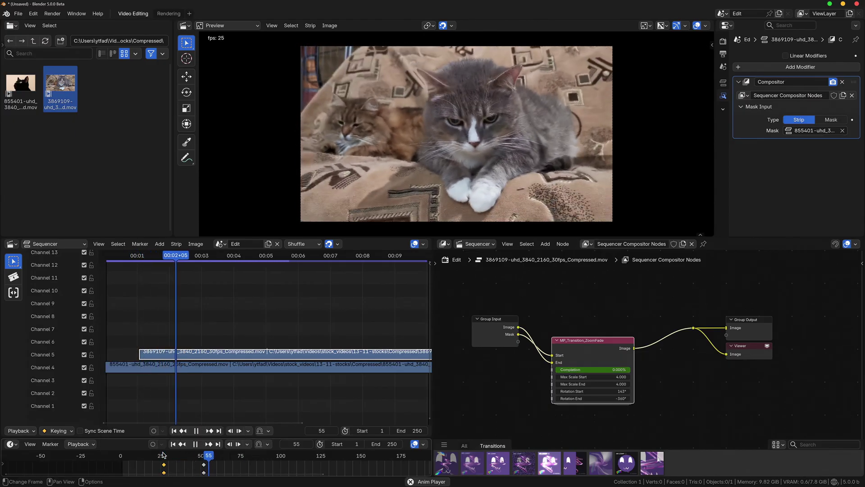
Adjust ZoomFade's Rotation End toward about -214° and set ChromaPull's Completion to about 87%
key(space)
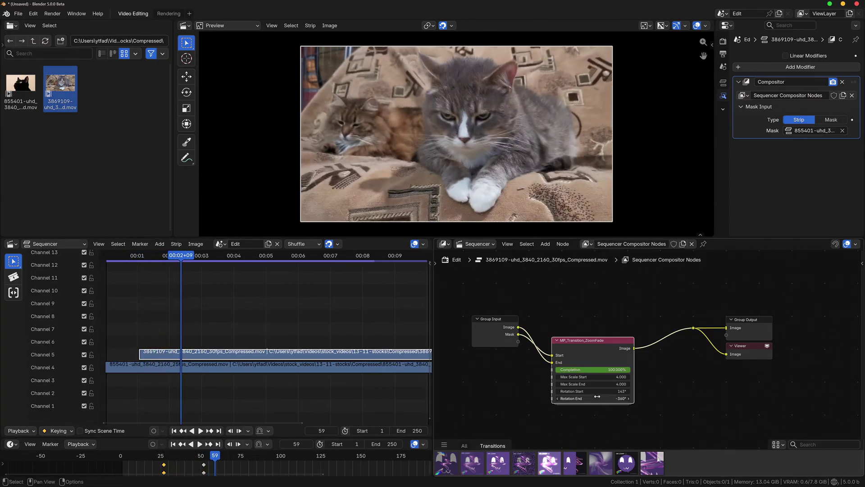
drag(593, 398, 599, 398)
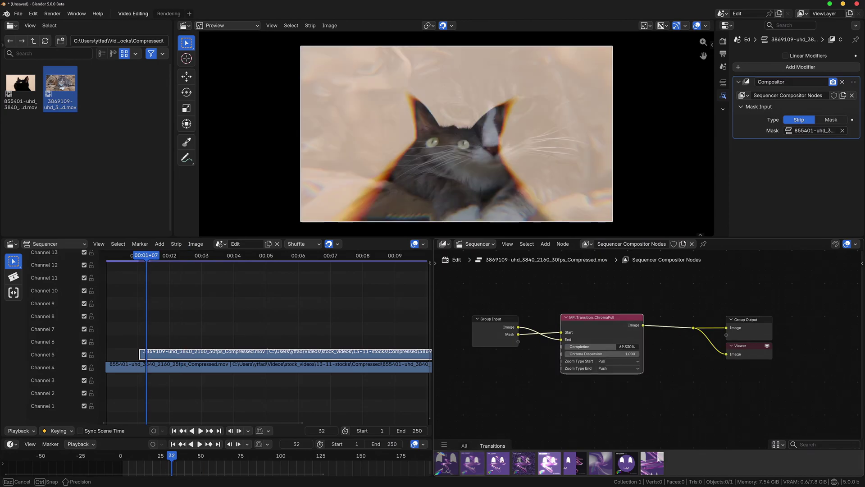
mouse_move(586, 347)
mouse_down()
mouse_move(613, 347)
mouse_move(584, 347)
mouse_up()
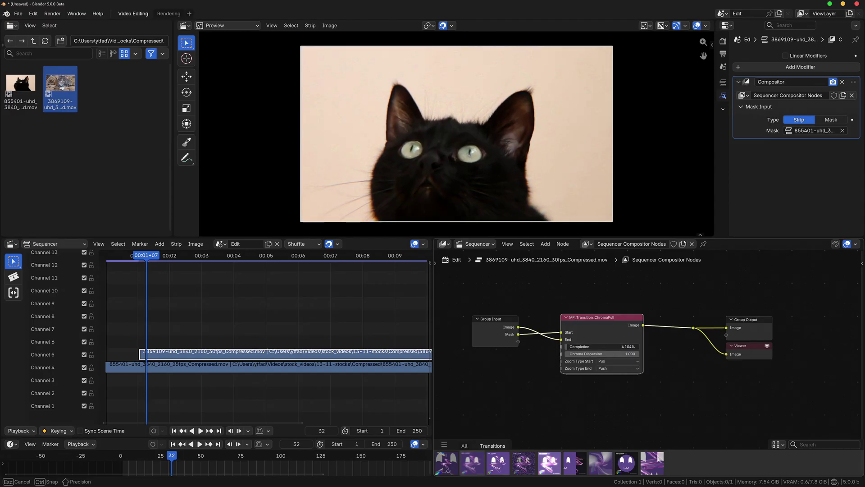
Preview the keyframed DissolveLuma dissolve from black cat to grey cats, replaying it several times
key(ctrl+z)
click(142, 255)
key(space)
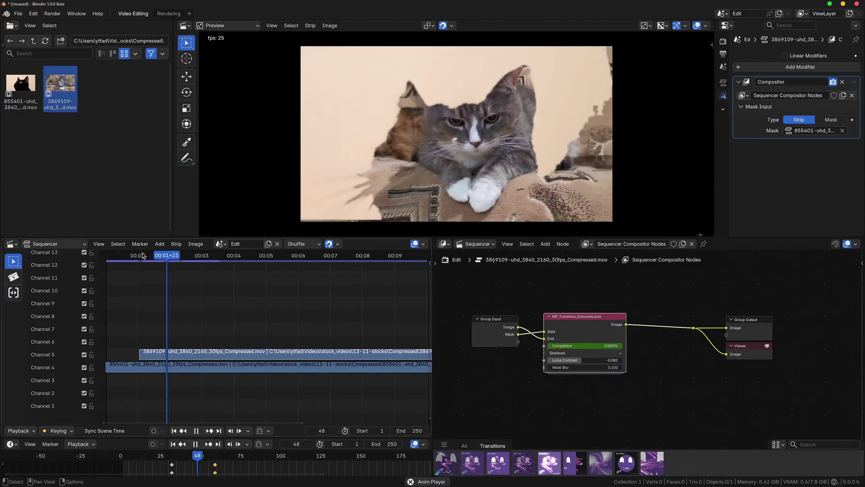
click(142, 255)
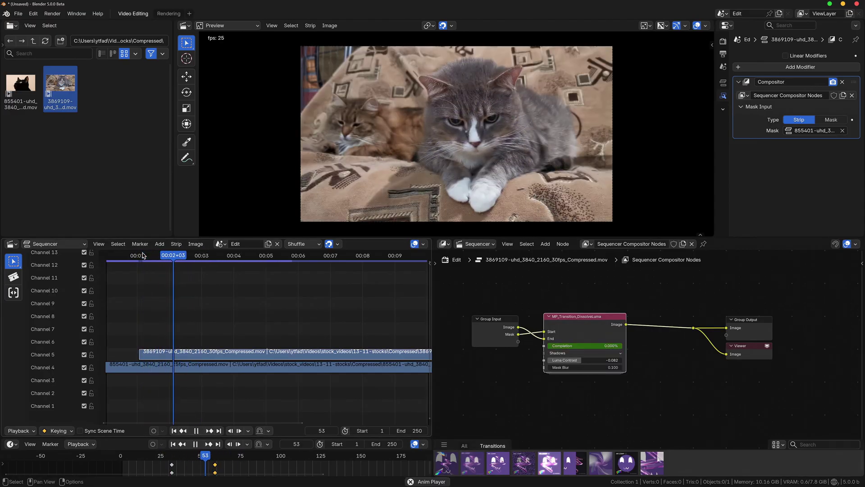
click(142, 256)
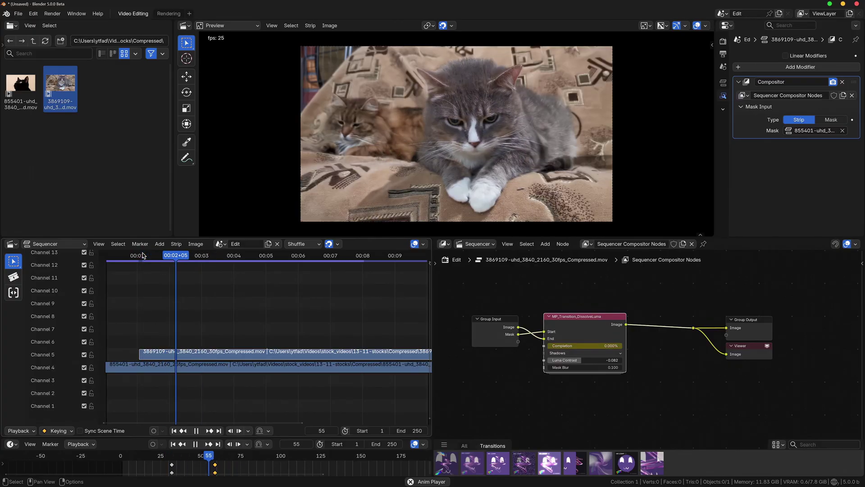
click(142, 255)
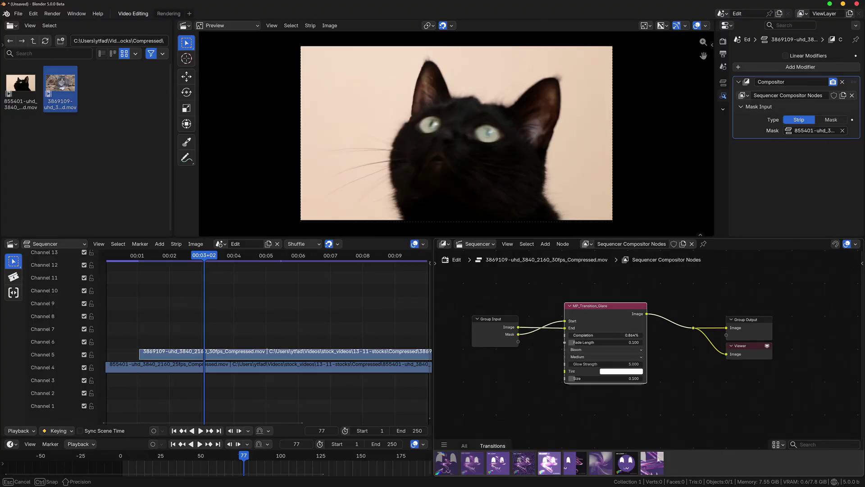
Drag the Glare transition's Completion up, then back down to about 43%
drag(569, 335, 596, 334)
mouse_move(606, 336)
mouse_down()
mouse_move(635, 336)
mouse_move(594, 336)
mouse_up()
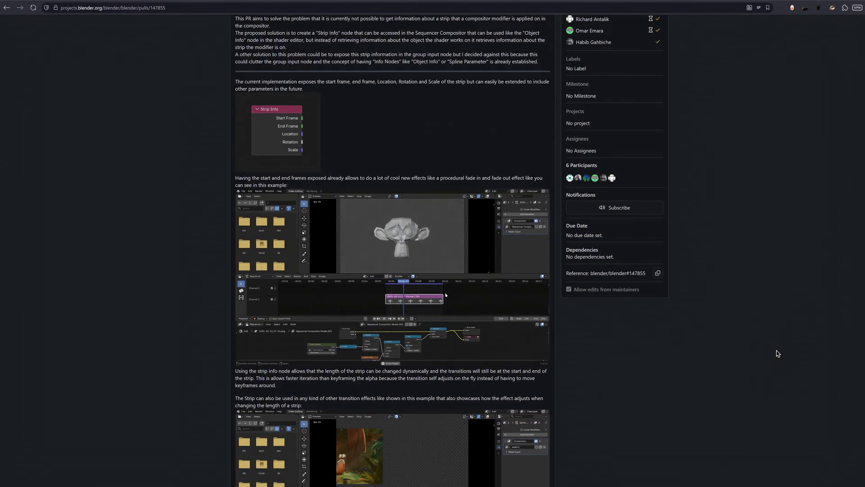
scroll(777, 353, down, 2)
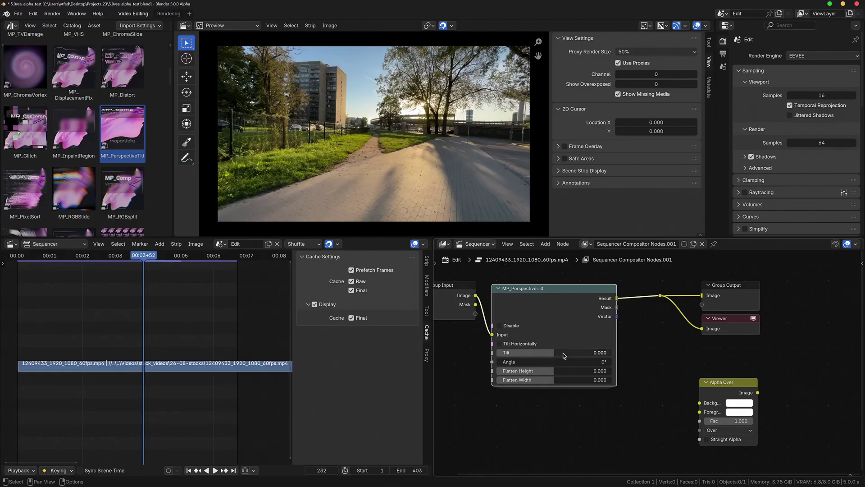
Tilt the street footage horizontally, then place MP_TVDamage between Group Input and Group Output
mouse_move(563, 355)
mouse_down()
mouse_move(581, 356)
mouse_move(540, 368)
mouse_move(524, 349)
mouse_move(579, 352)
mouse_move(564, 353)
mouse_up()
click(522, 344)
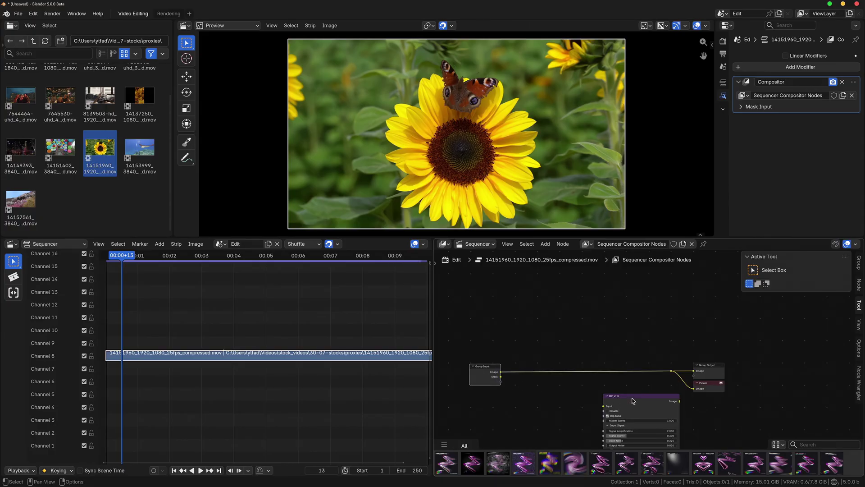
drag(633, 400, 561, 348)
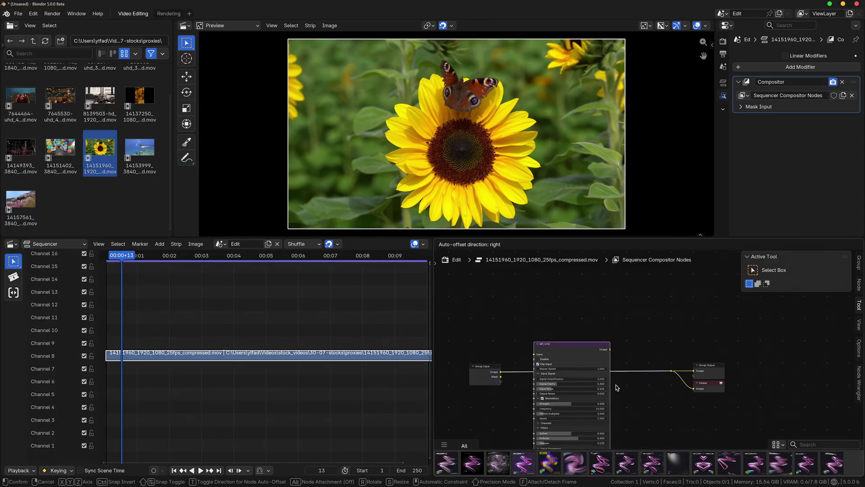
drag(632, 407, 625, 400)
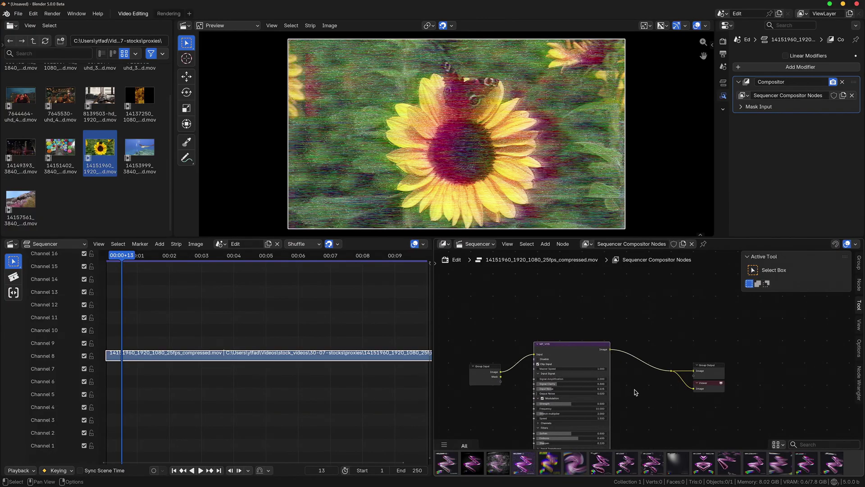
scroll(635, 392, up, 2)
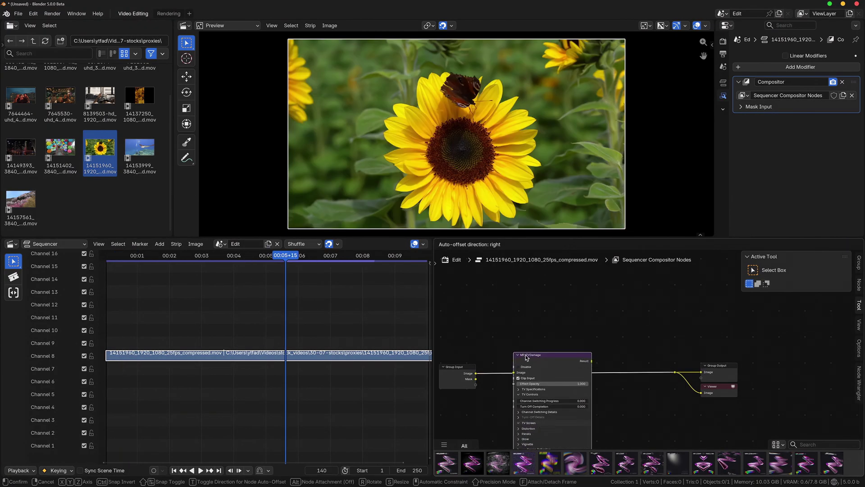
click(526, 357)
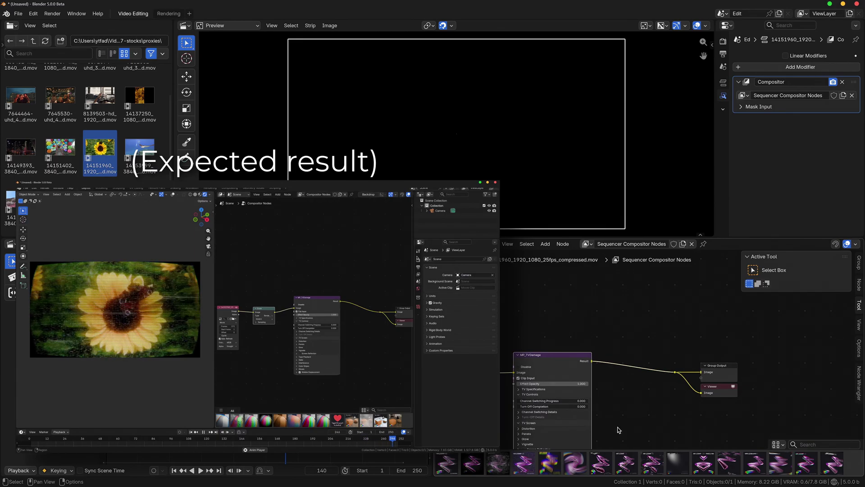
scroll(618, 399, down, 5)
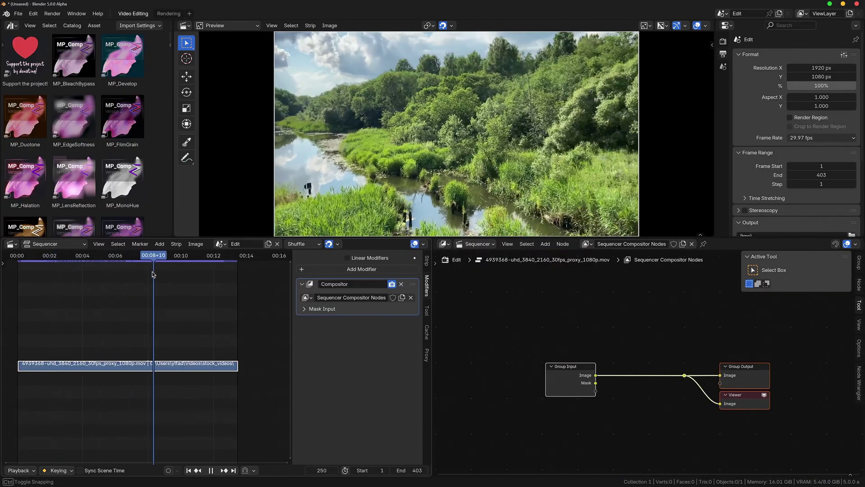
Insert MP_LensReflection on the river clip's link, scrub to preview it, and recolour the Flare Tint
drag(153, 274, 127, 270)
drag(73, 178, 651, 390)
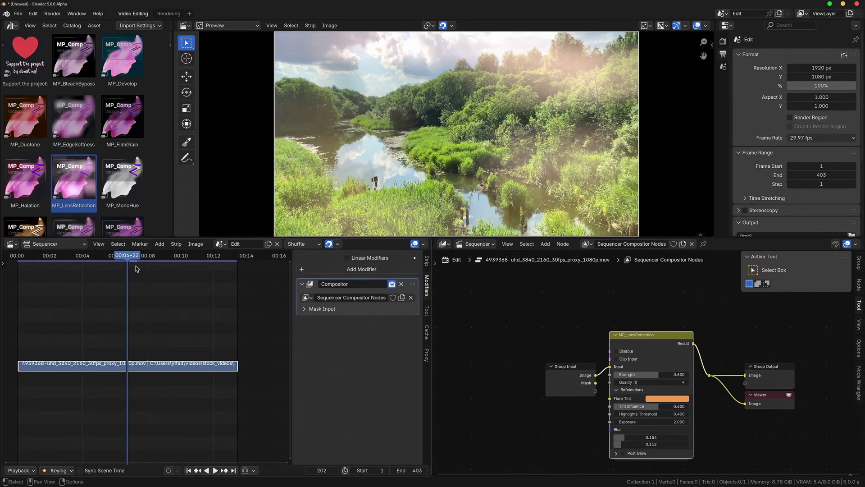
mouse_move(136, 269)
mouse_down()
mouse_move(72, 269)
mouse_move(149, 269)
mouse_up()
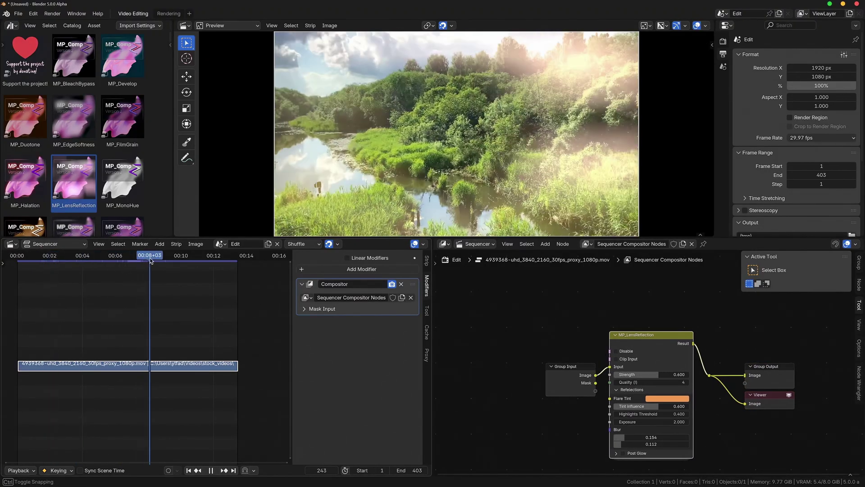
click(683, 396)
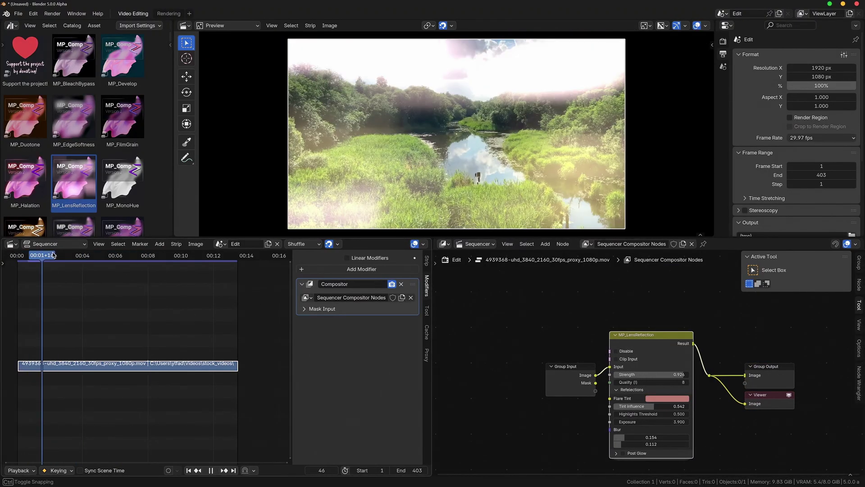
drag(41, 269, 123, 259)
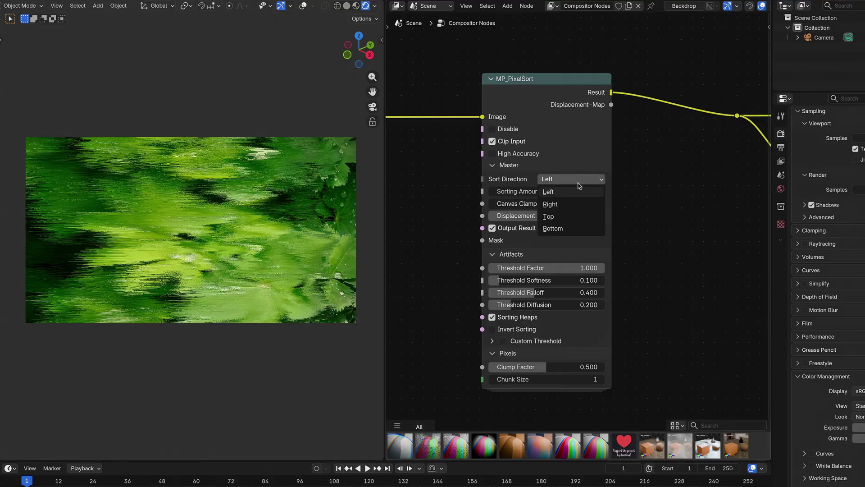
Cycle MP_PixelSort's Sort Direction through Right, Top, Bottom and Left, then sweep TurbulentDisplace Strength
click(564, 209)
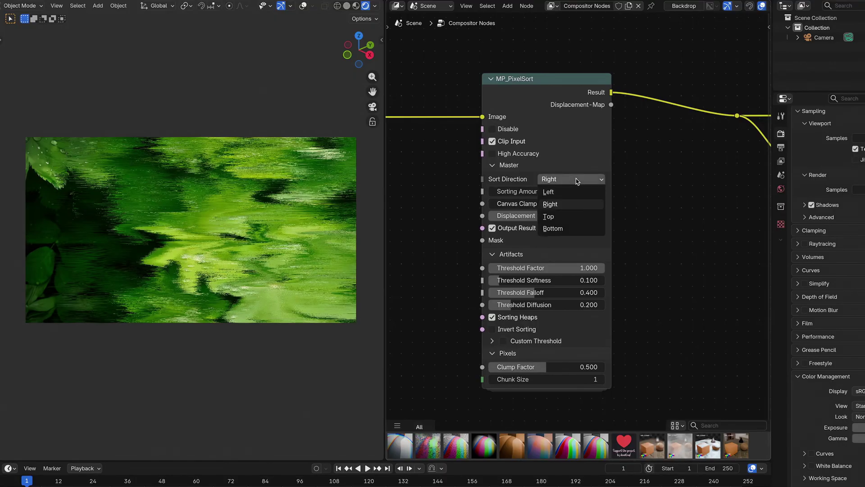
click(557, 217)
click(554, 228)
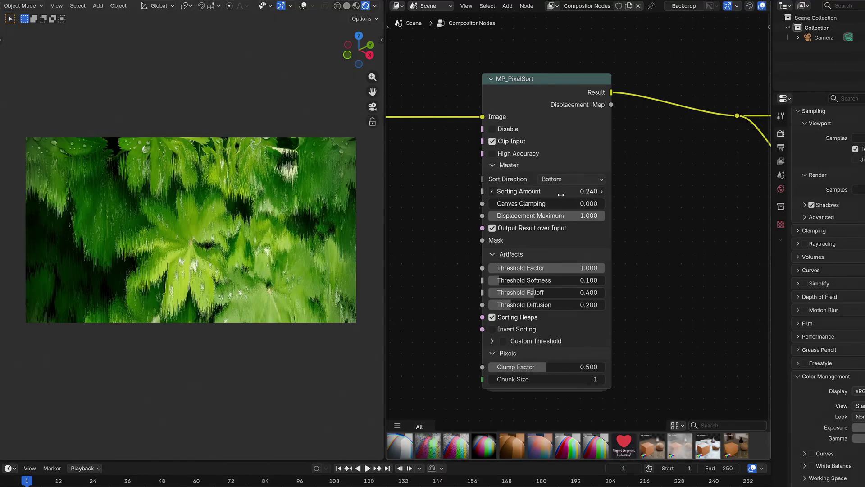
click(561, 198)
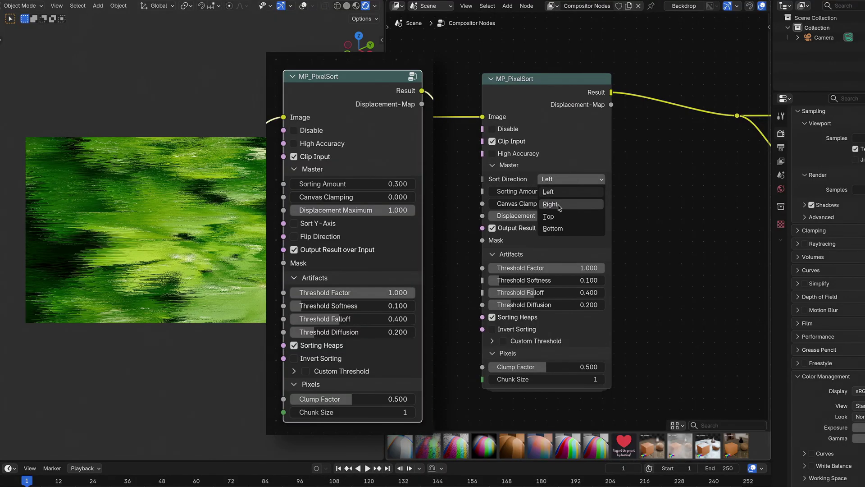
click(552, 204)
click(563, 192)
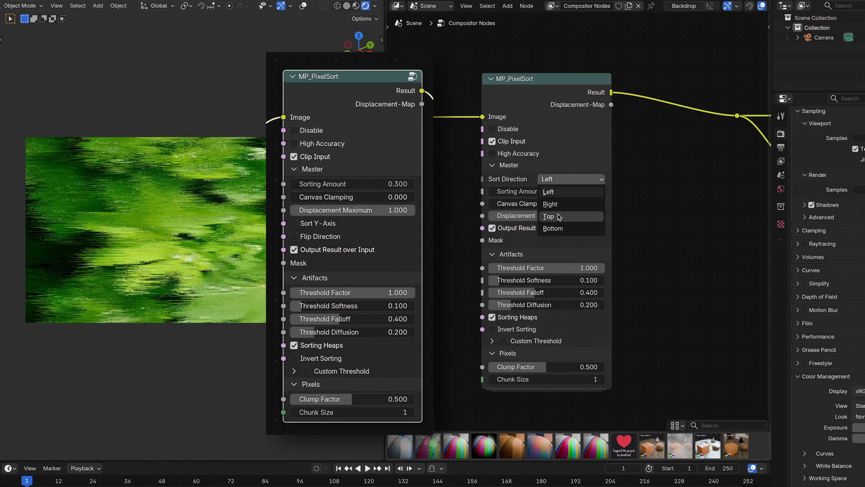
click(558, 217)
click(552, 228)
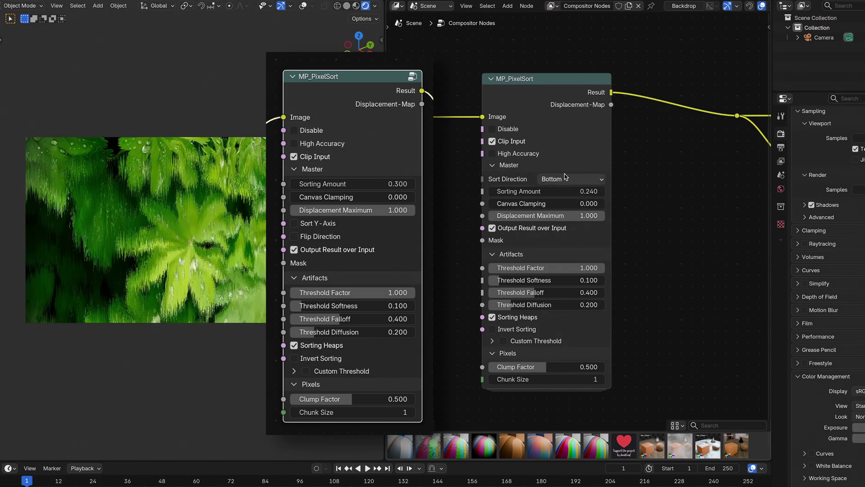
click(563, 179)
click(552, 216)
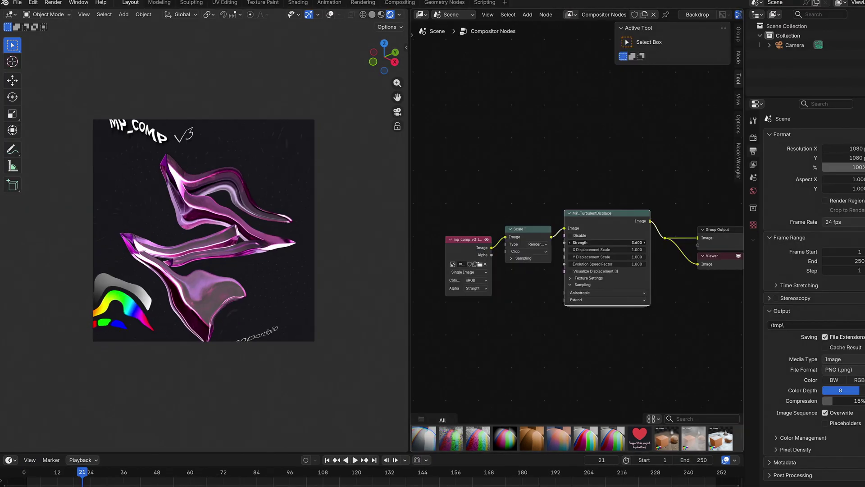
drag(609, 242, 631, 242)
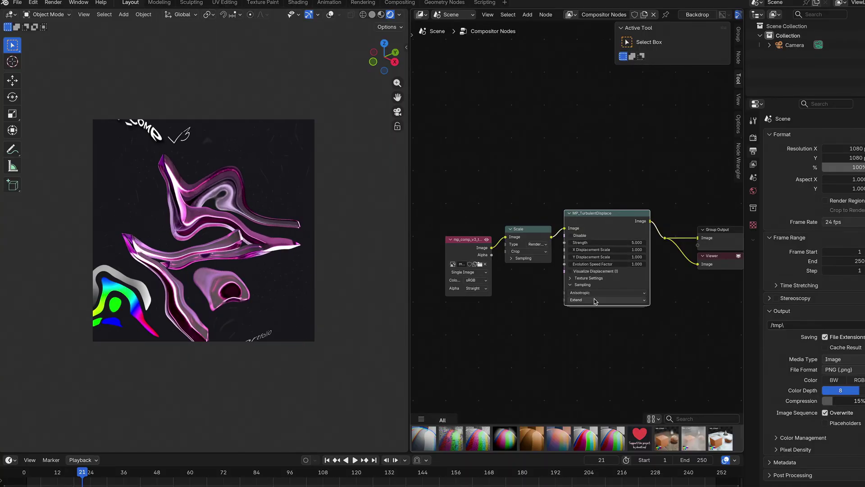
Set MP_TurbulentDisplace Extension to Clip, sweep Strength from 5 to -5, then restore Extend
click(588, 316)
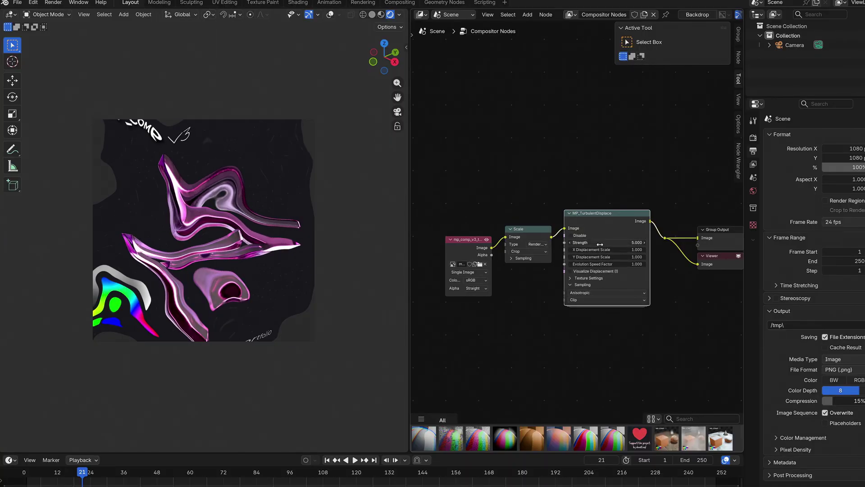
drag(600, 244, 537, 245)
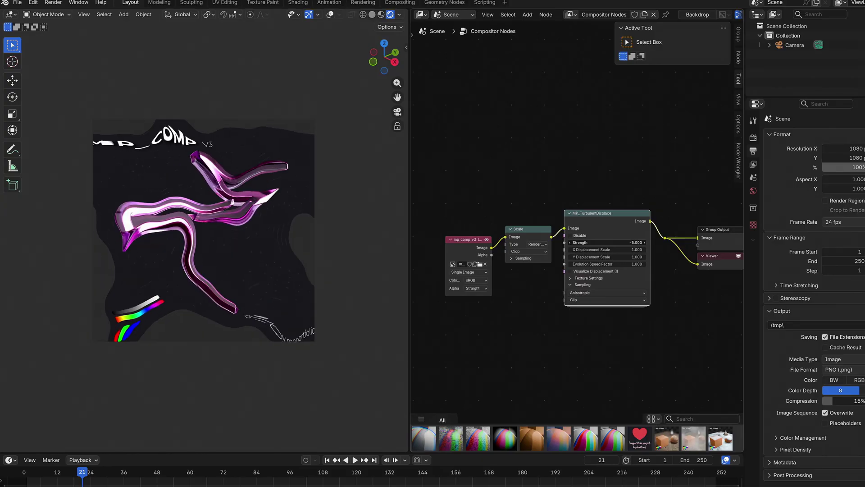
click(581, 323)
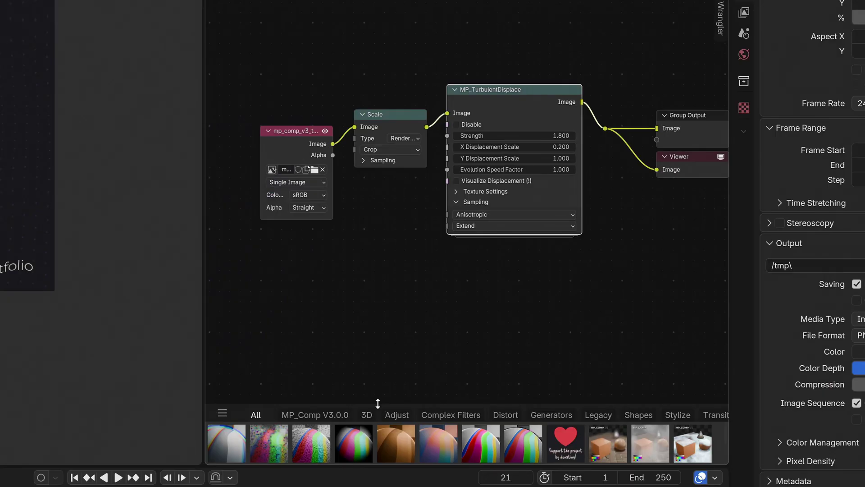
Enlarge the asset shelf and add an MP_LensFlare generator connected into the node tree
drag(388, 272, 404, 190)
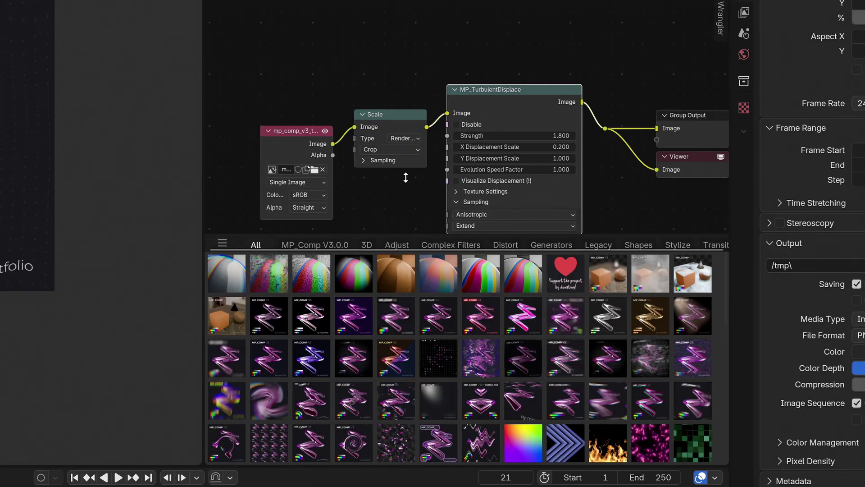
scroll(460, 355, down, 5)
scroll(445, 322, up, 3)
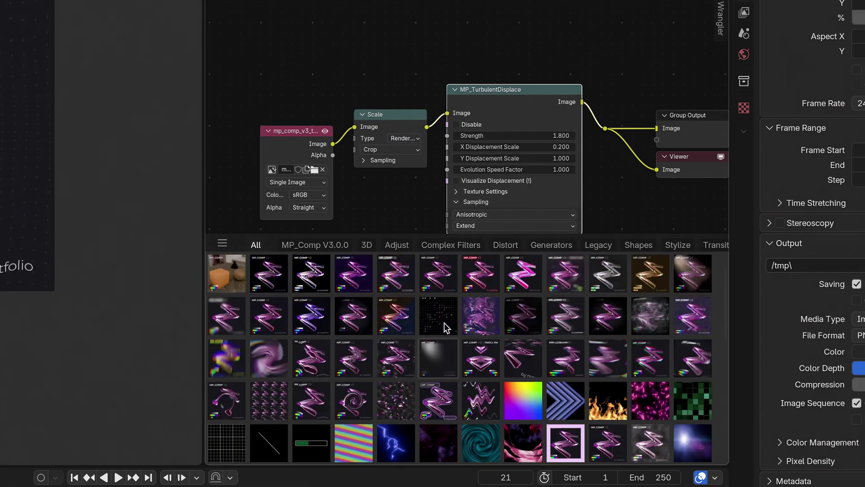
scroll(445, 323, down, 2)
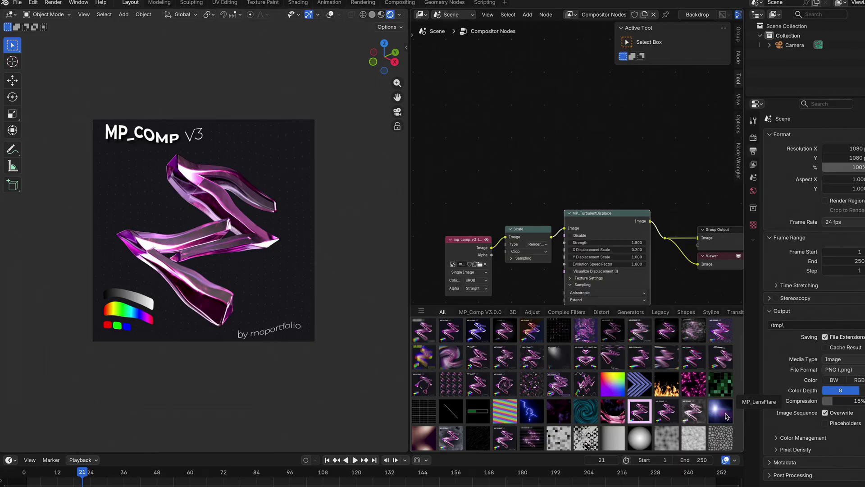
drag(443, 93, 443, 93)
drag(517, 105, 638, 229)
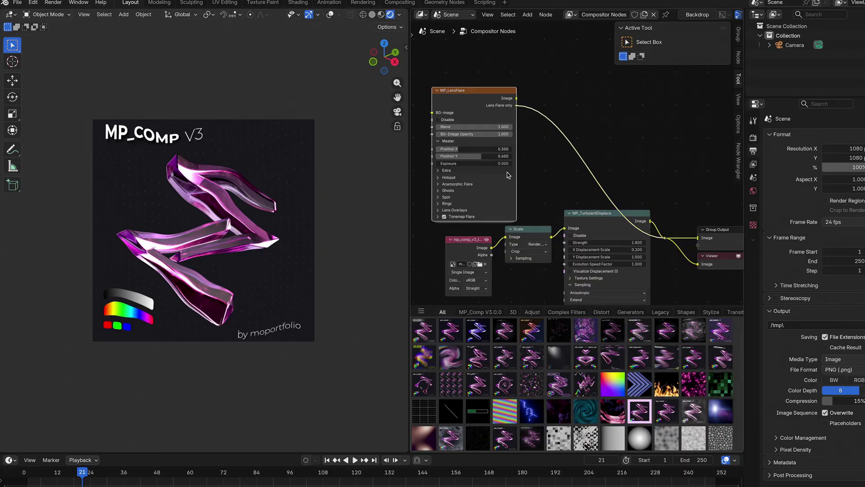
Enable the 3D catalog as its own shelf tab and browse the 3D, Adjust and Complex Filters assets
click(422, 420)
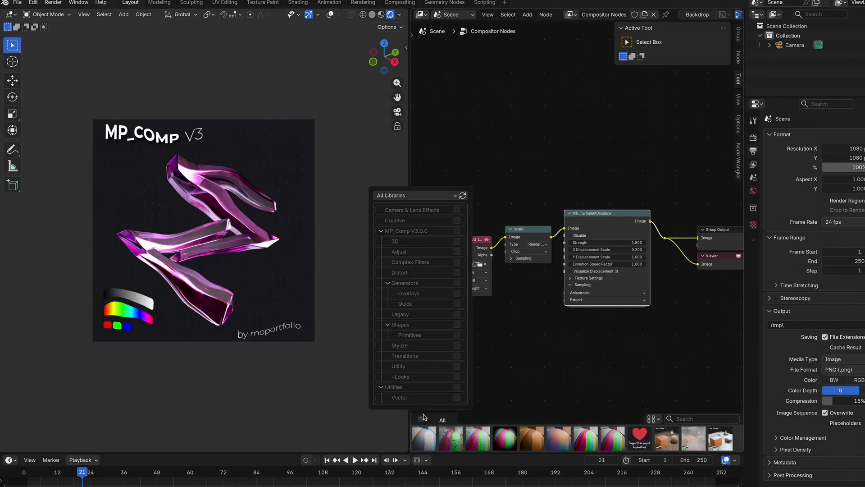
click(457, 241)
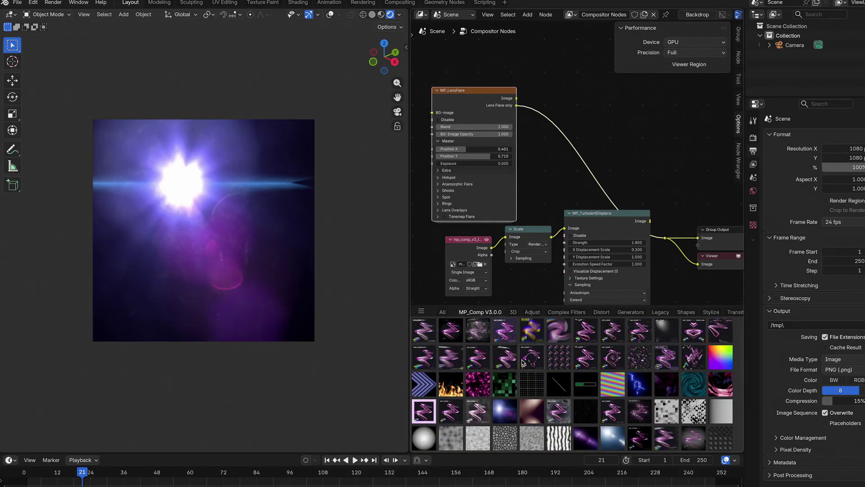
scroll(522, 359, up, 2)
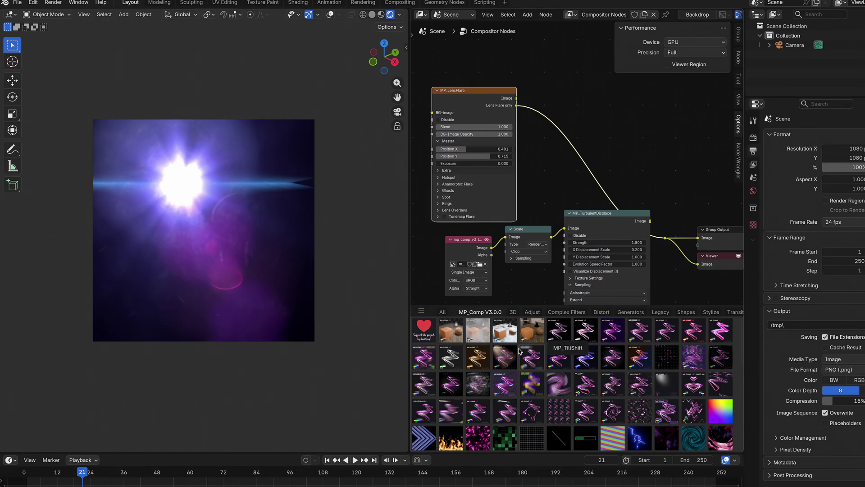
click(513, 312)
click(532, 312)
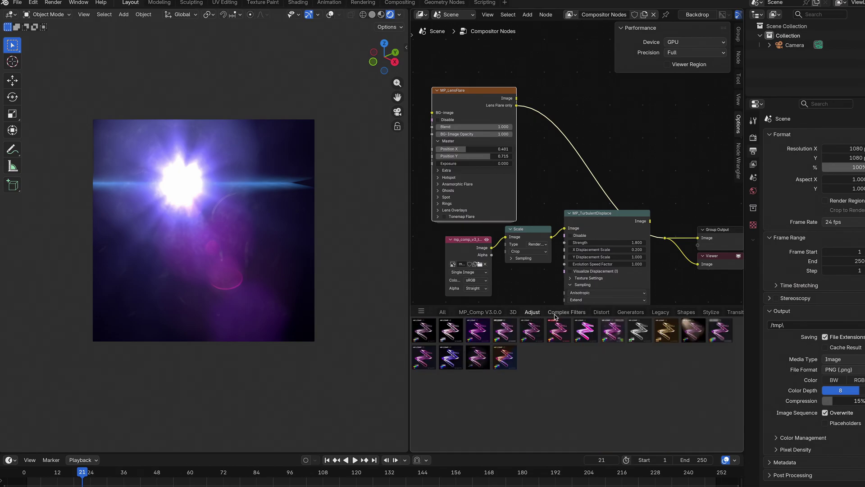
click(565, 312)
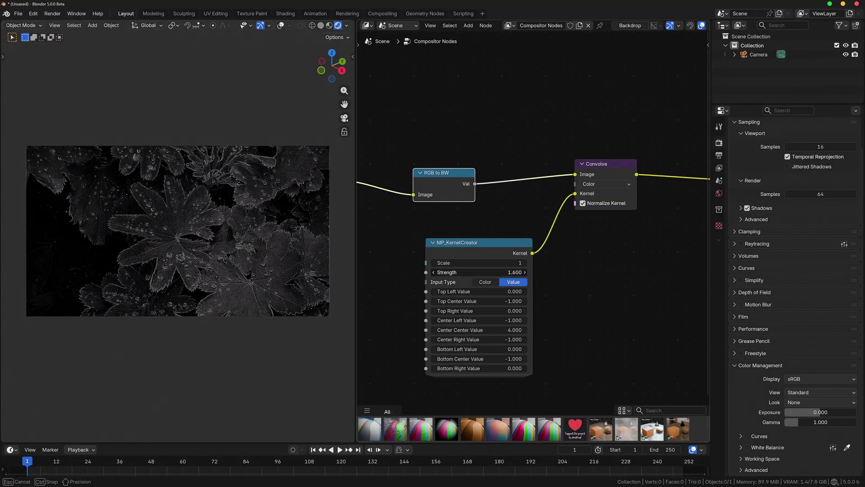
Raise MP_KernelCreator Strength from 2.15 to 8.300
drag(477, 273, 518, 273)
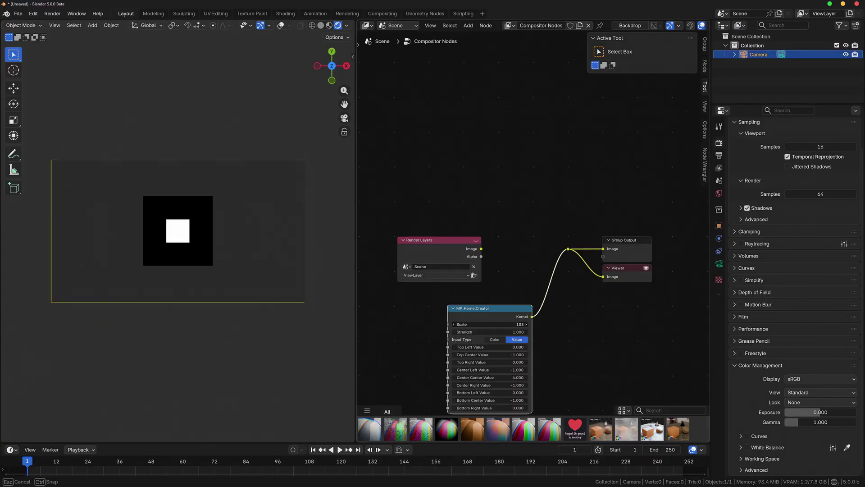
Try kernel Scale and Top Right Value, then switch to Color input with red Top Center and Top Right swatches
drag(491, 324, 509, 324)
drag(491, 362, 502, 361)
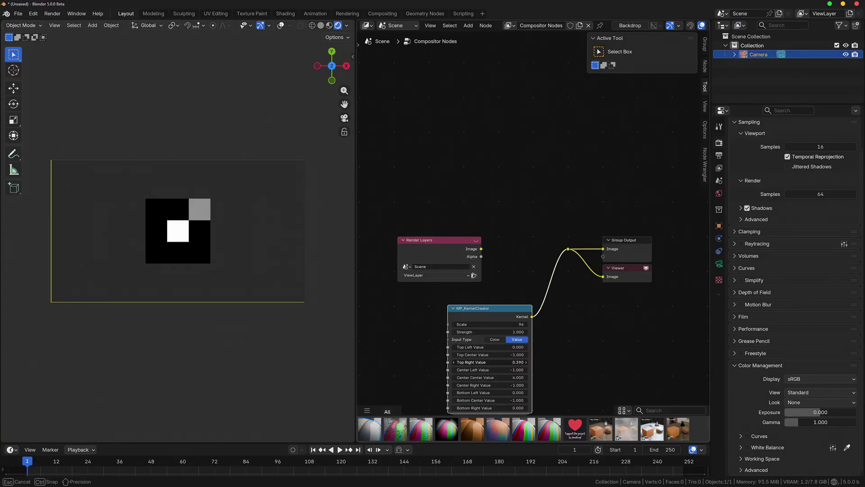
click(495, 339)
click(507, 346)
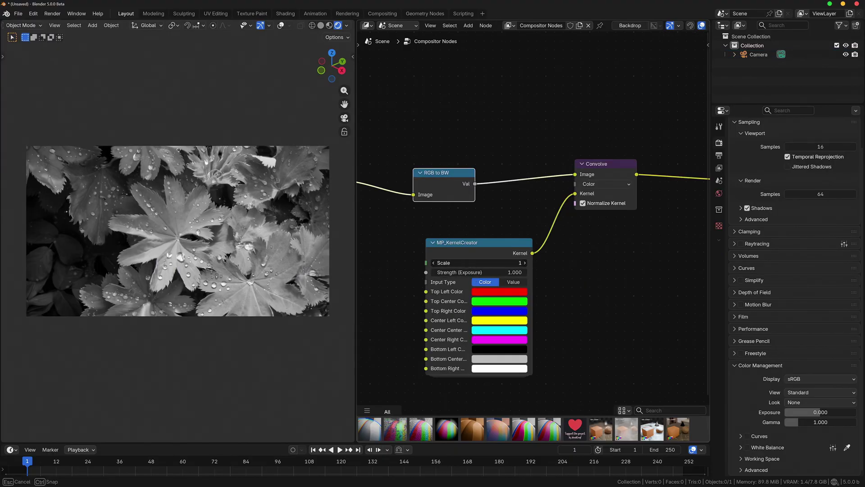
mouse_move(478, 263)
mouse_down()
mouse_move(507, 263)
mouse_move(466, 275)
mouse_up()
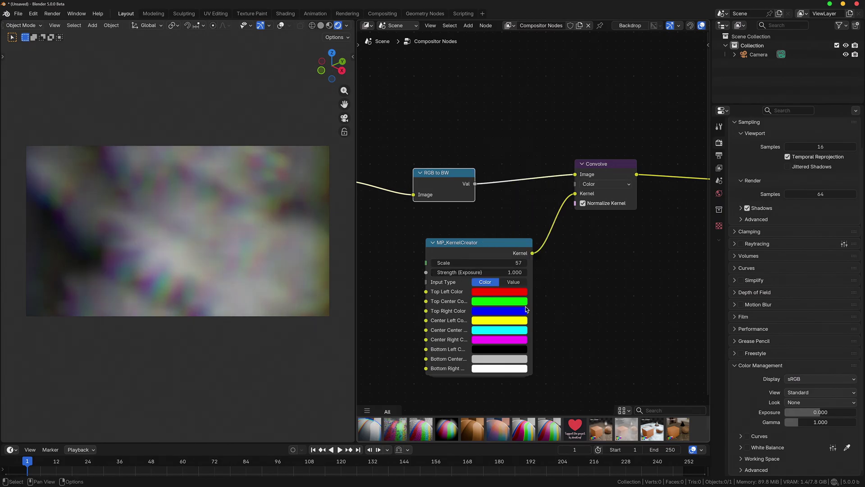
click(491, 301)
key(ctrl+v)
click(496, 311)
key(ctrl+v)
Return the kernel to a Value Laplacian at Scale 6 with Strength 8.300
drag(496, 263, 470, 263)
click(513, 282)
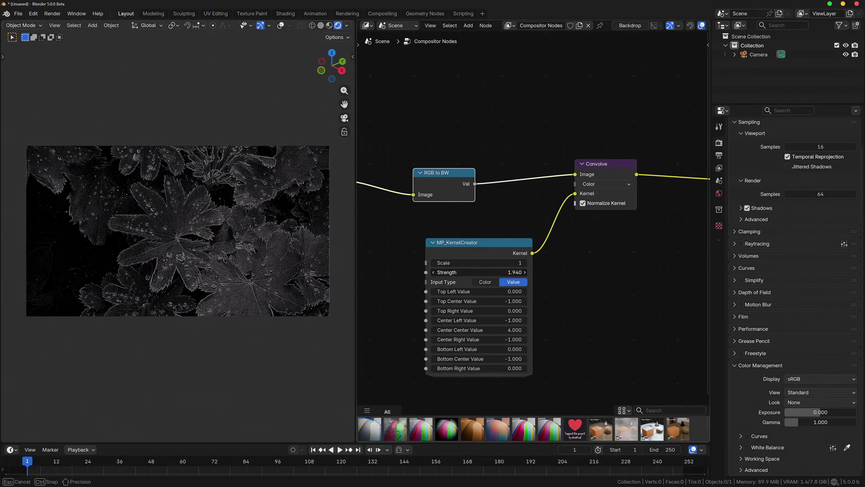
drag(478, 272, 500, 263)
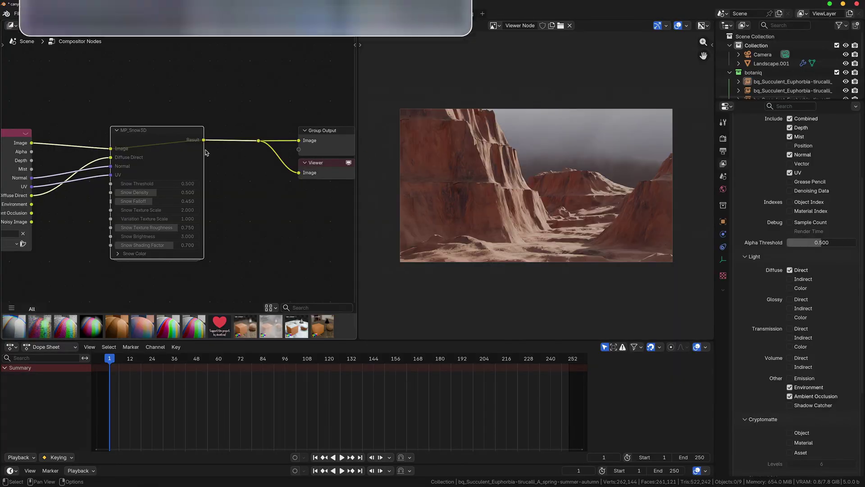
Unmute MP_Snow3D at low density, then tune MP_BokehBlur3D Focal Point, Blur Size 2.000 and Catadioptric Size
key(m)
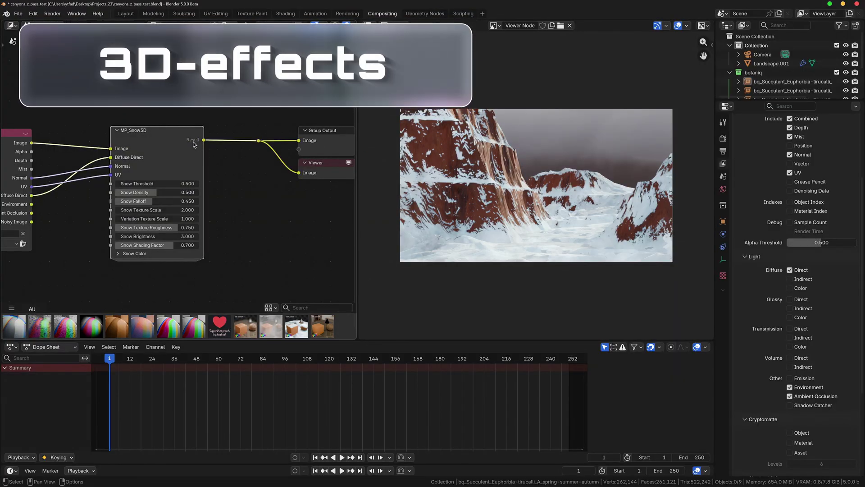
drag(149, 192, 122, 192)
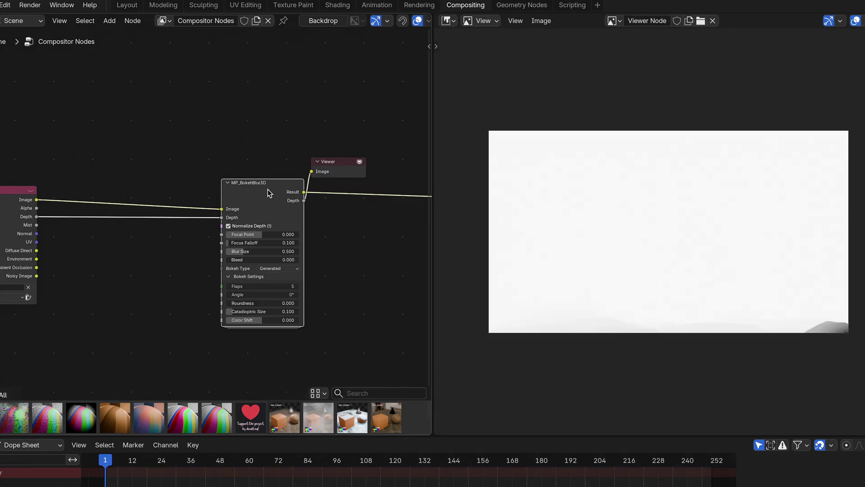
drag(228, 187, 238, 188)
mouse_move(274, 235)
mouse_down()
mouse_move(306, 253)
mouse_move(280, 235)
mouse_move(304, 235)
mouse_move(272, 235)
mouse_up()
ctrl+shift+click(271, 189)
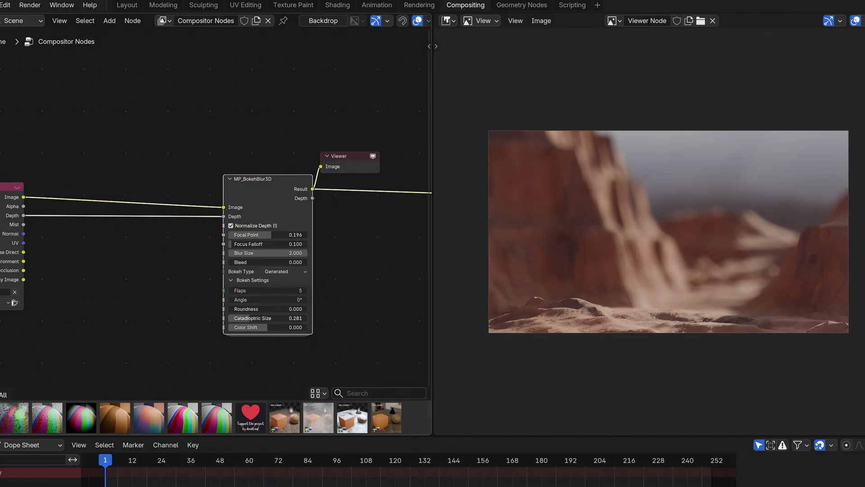
mouse_move(270, 318)
mouse_down()
mouse_move(291, 318)
mouse_move(281, 327)
mouse_up()
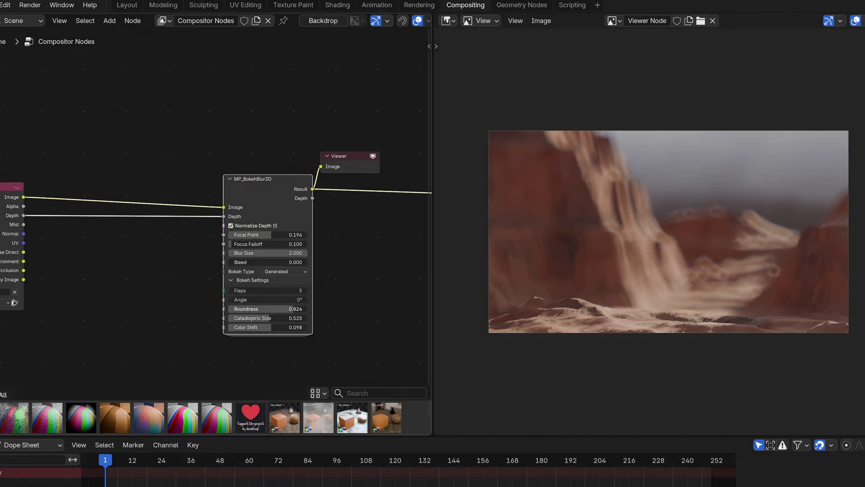
drag(261, 318, 272, 319)
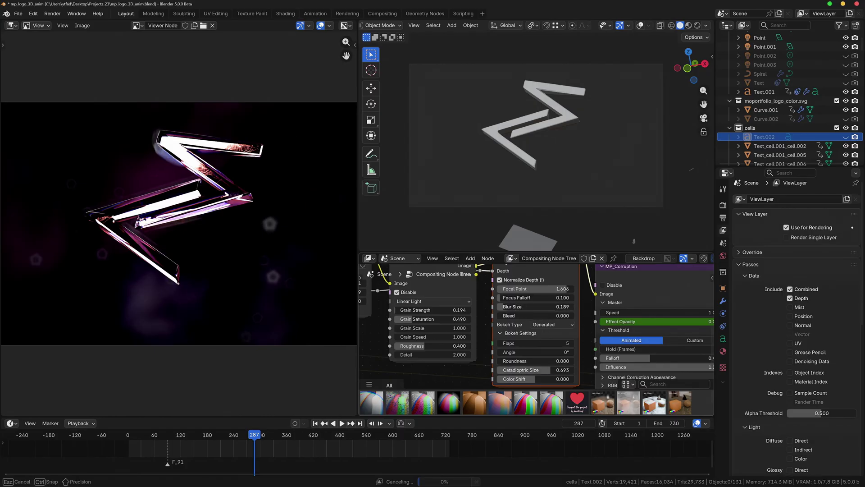
drag(532, 307, 559, 288)
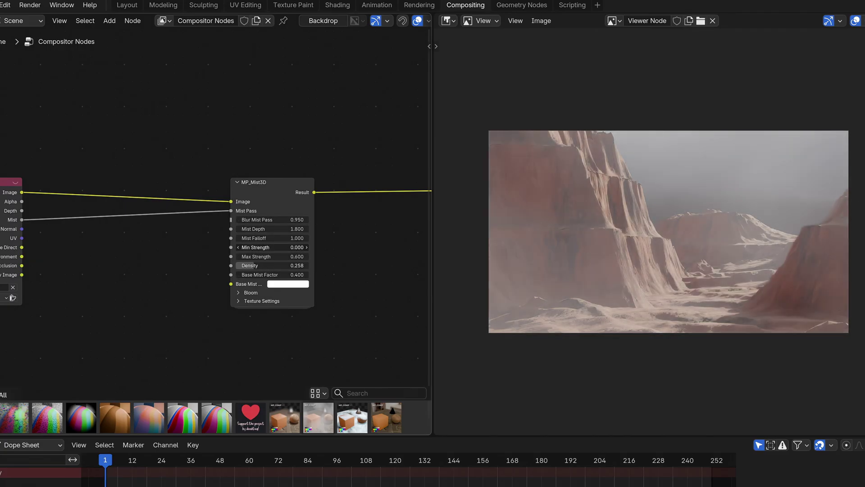
Raise mist Max Strength, expand Texture Settings, and lower Density and Base Mist Factor to 0.300
drag(279, 256, 288, 238)
click(261, 301)
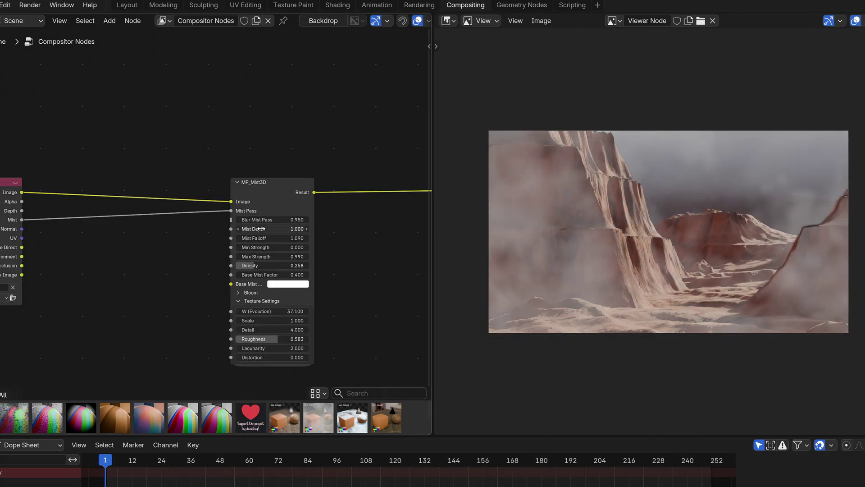
drag(272, 265, 266, 266)
click(238, 274)
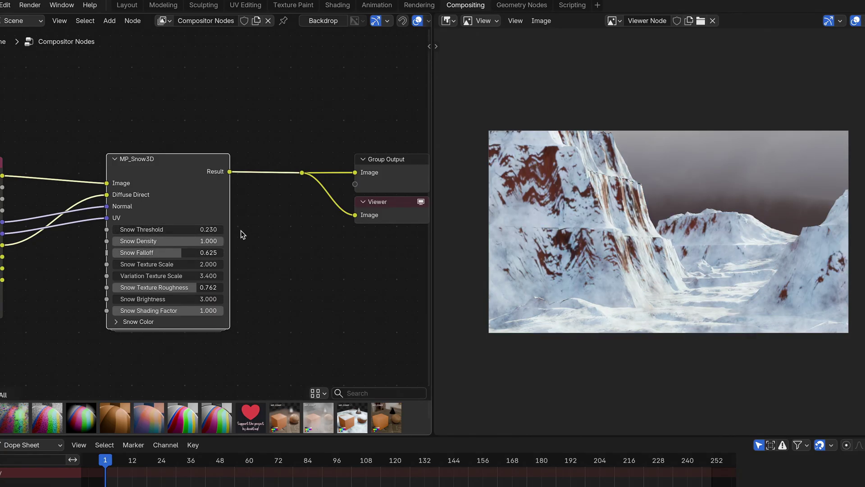
Insert an MP_Blur node via the 'blur' search, delete it again, and expand MP_Snow3D's Snow Color
key(shift+a)
text(blur)
key(Return)
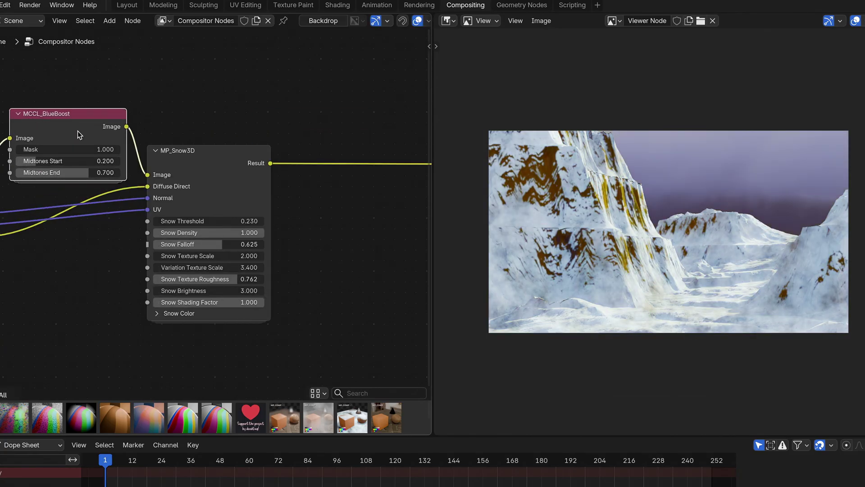
key(x)
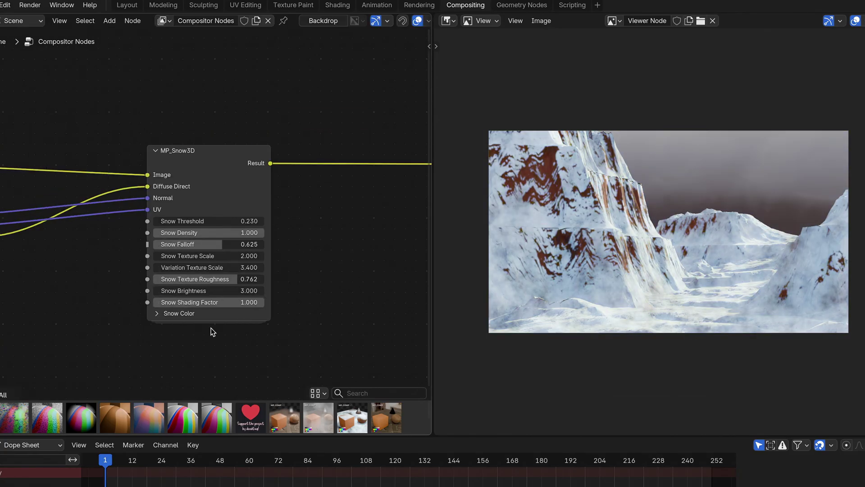
click(179, 313)
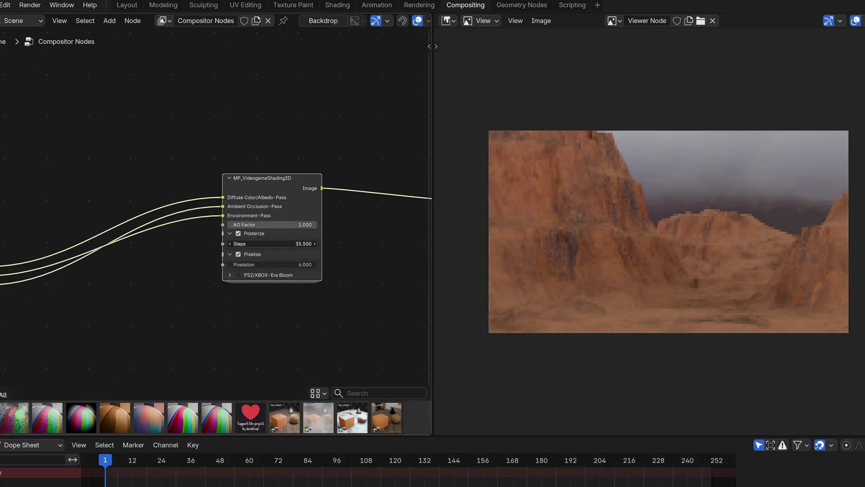
Lower the posterize Steps and raise Pixelation for banded, chunky retro pixels
mouse_move(271, 243)
mouse_down()
mouse_move(252, 244)
mouse_move(277, 244)
mouse_up()
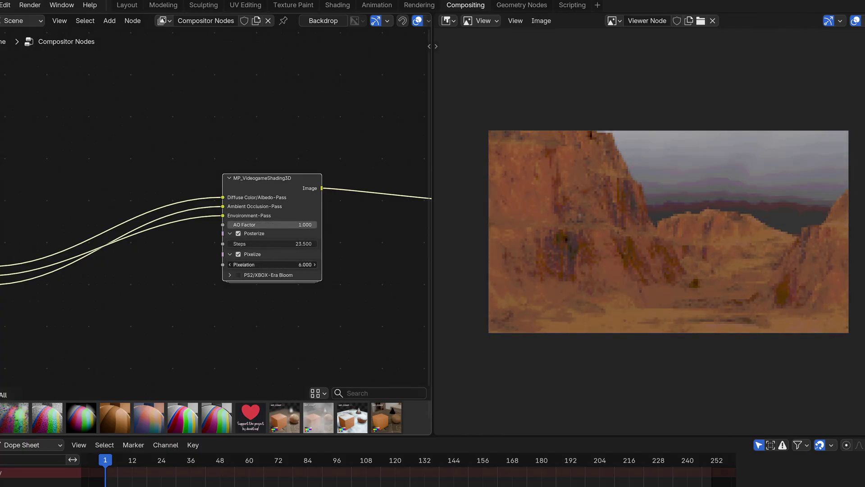
drag(285, 264, 274, 265)
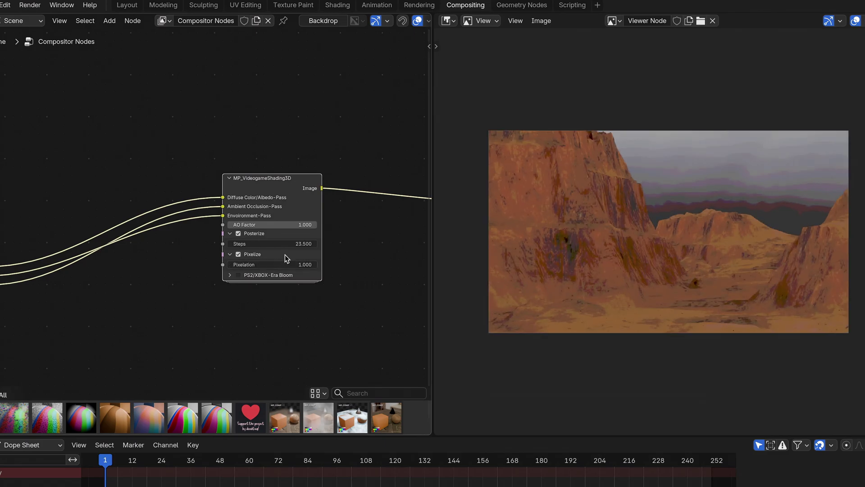
click(239, 234)
click(239, 234)
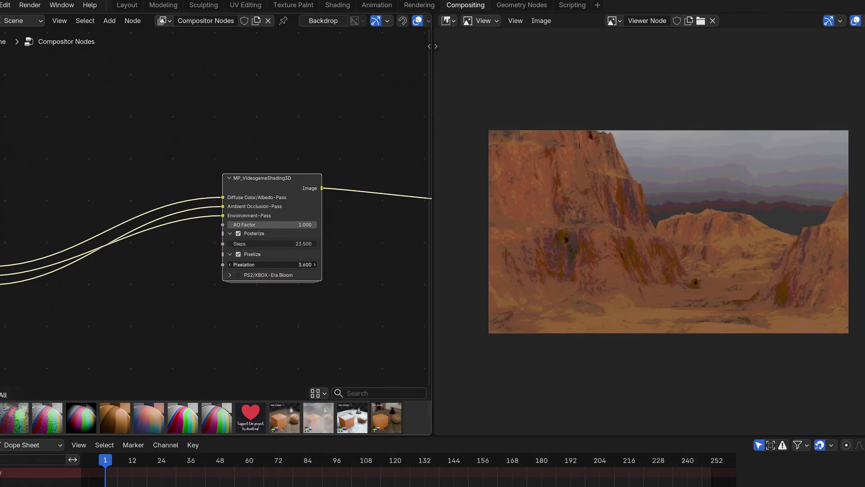
drag(272, 265, 283, 244)
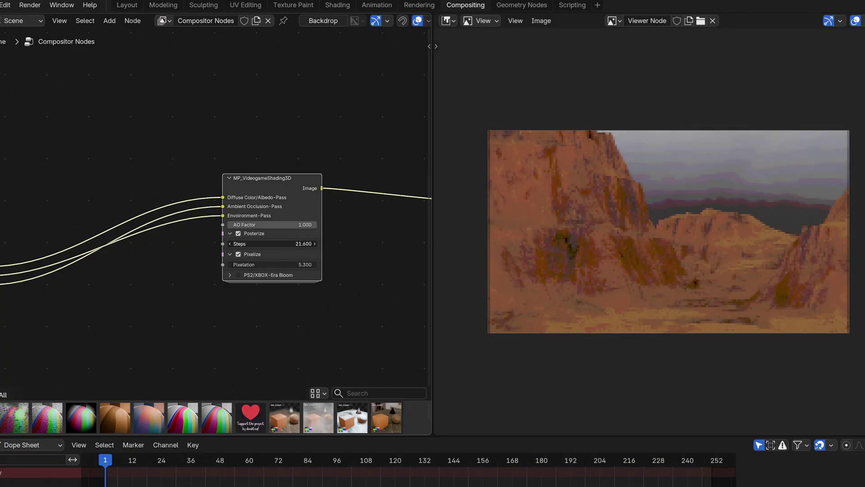
Enable PS2/XBOX-Era Bloom, tune its Strength and Size, then restore Posterize
click(238, 275)
click(229, 274)
click(239, 254)
click(239, 233)
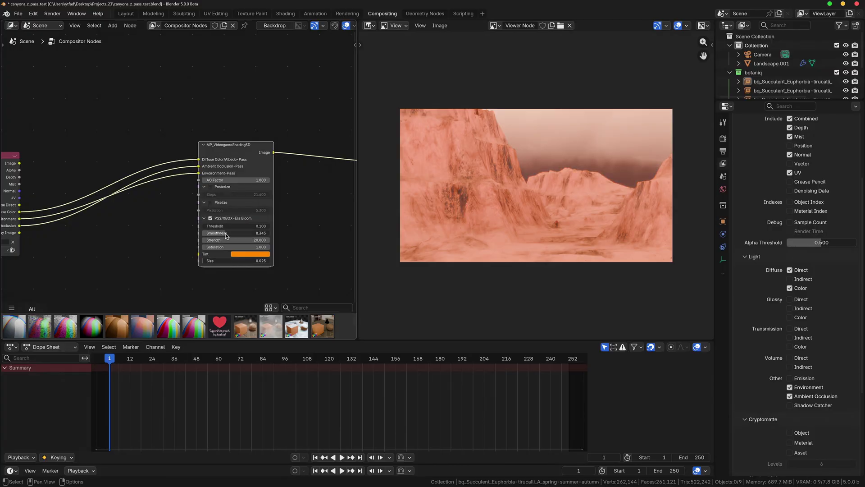
drag(225, 240, 244, 260)
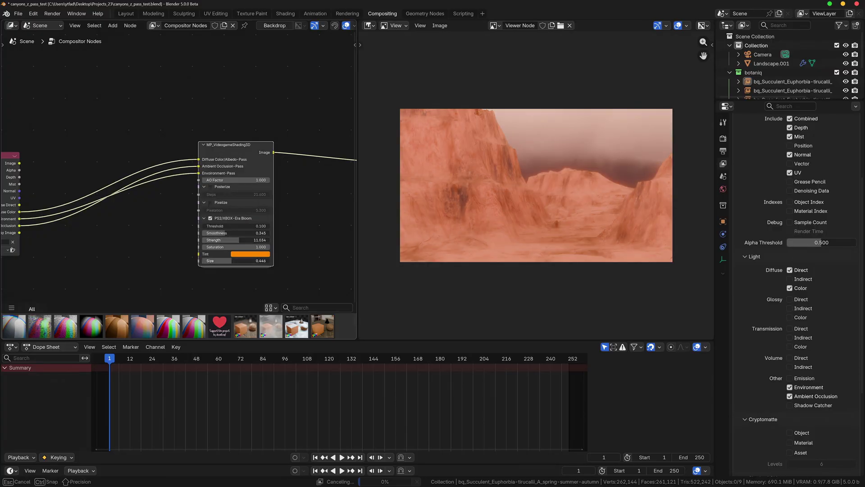
key(ctrl+z)
click(201, 187)
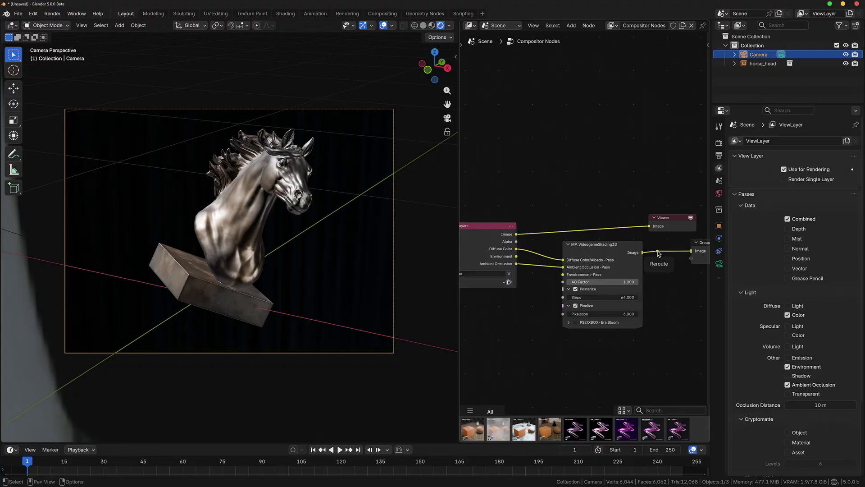
Feed the Viewer from the shading result and shift the Viewer and Group Output nodes right
ctrl+shift+click(658, 253)
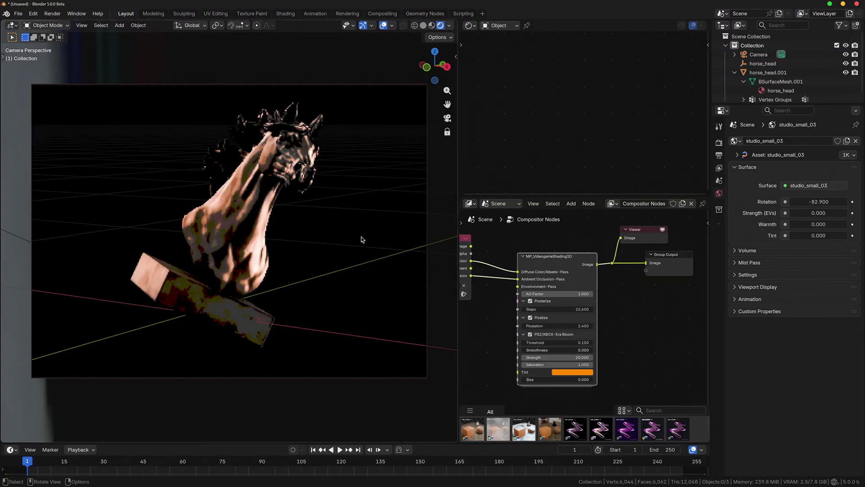
middle_drag(665, 261, 593, 265)
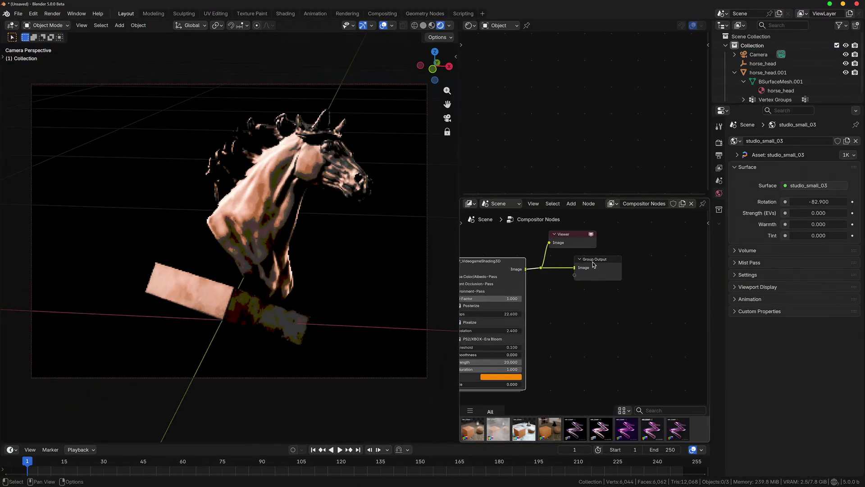
drag(652, 327, 535, 230)
key(g)
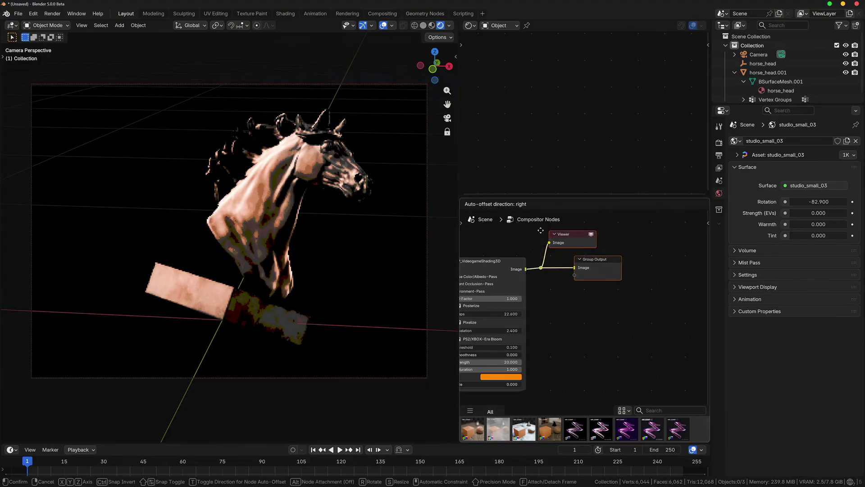
key(x)
click(667, 237)
Insert MP_BayerDithering into the output link with Colored Dithering turned off
key(shift+a)
text(bayer)
key(Return)
click(586, 318)
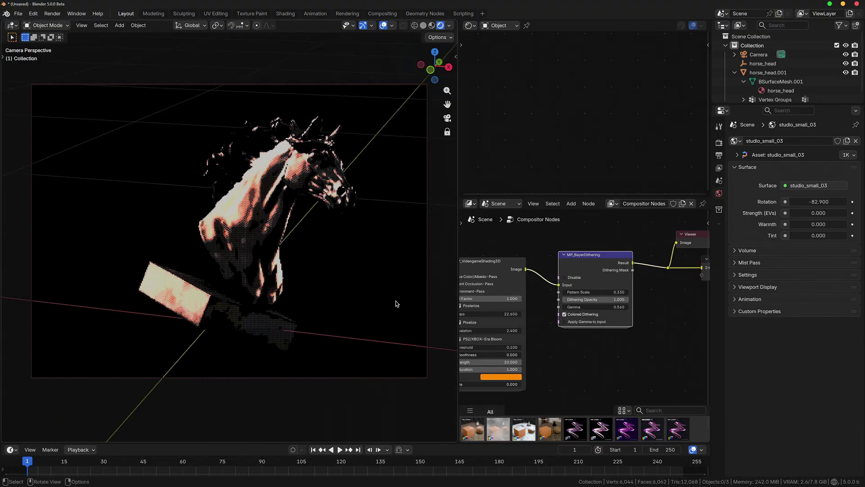
click(584, 314)
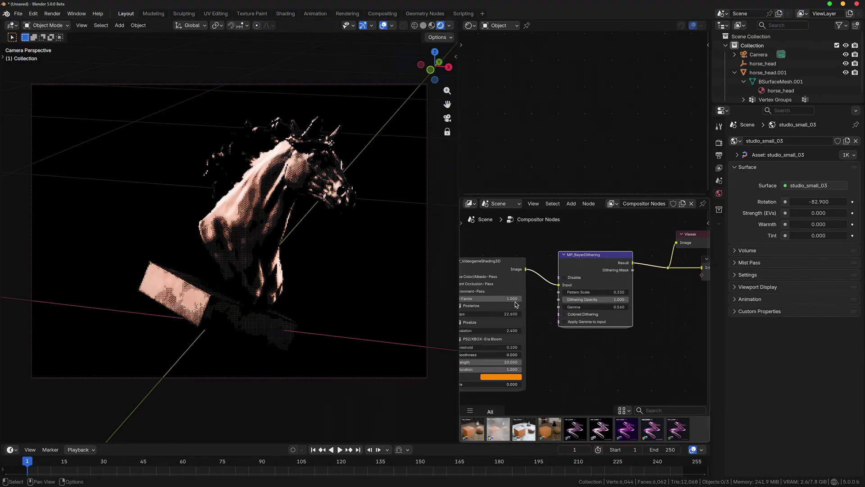
middle_drag(379, 289, 234, 265)
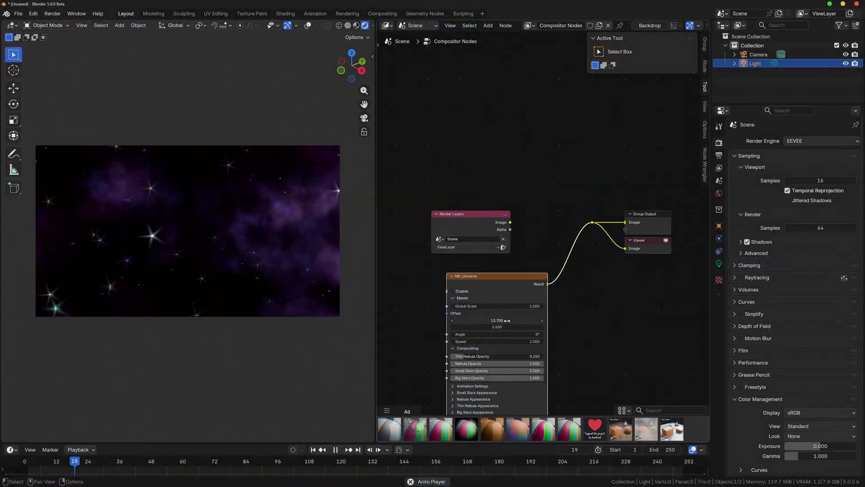
Lower MP_Universe's Offset X toward 7.500 to slide the purple nebula and stars
drag(508, 320, 478, 320)
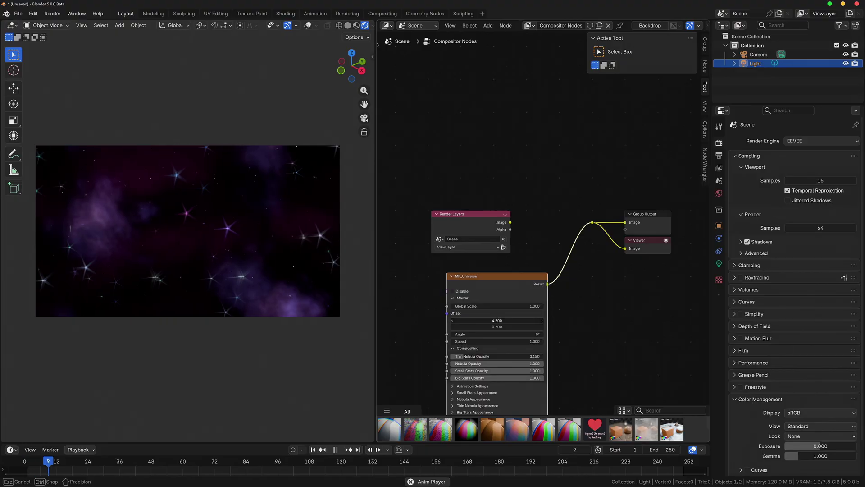